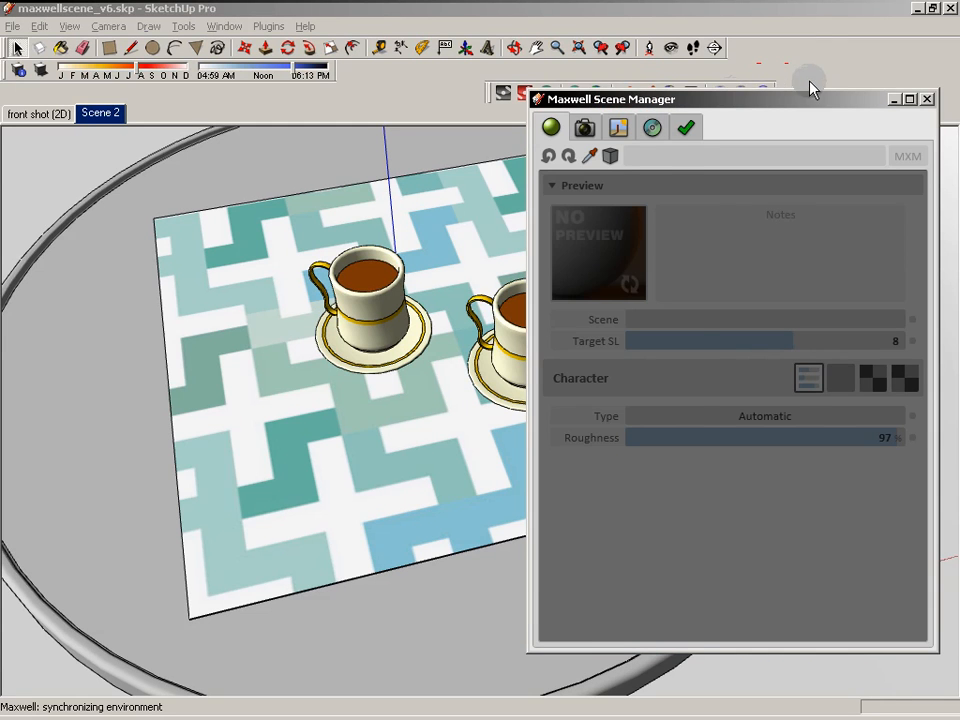
Change the character type of the cups material to Plastic
left_click_drag(735, 97, 809, 82)
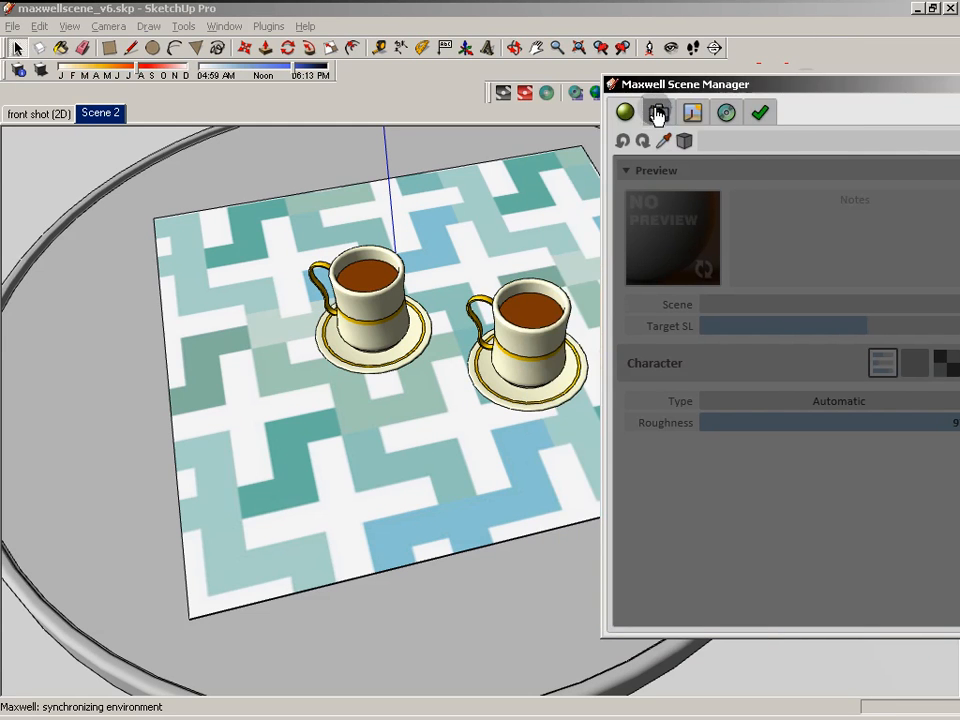
left_click(863, 141)
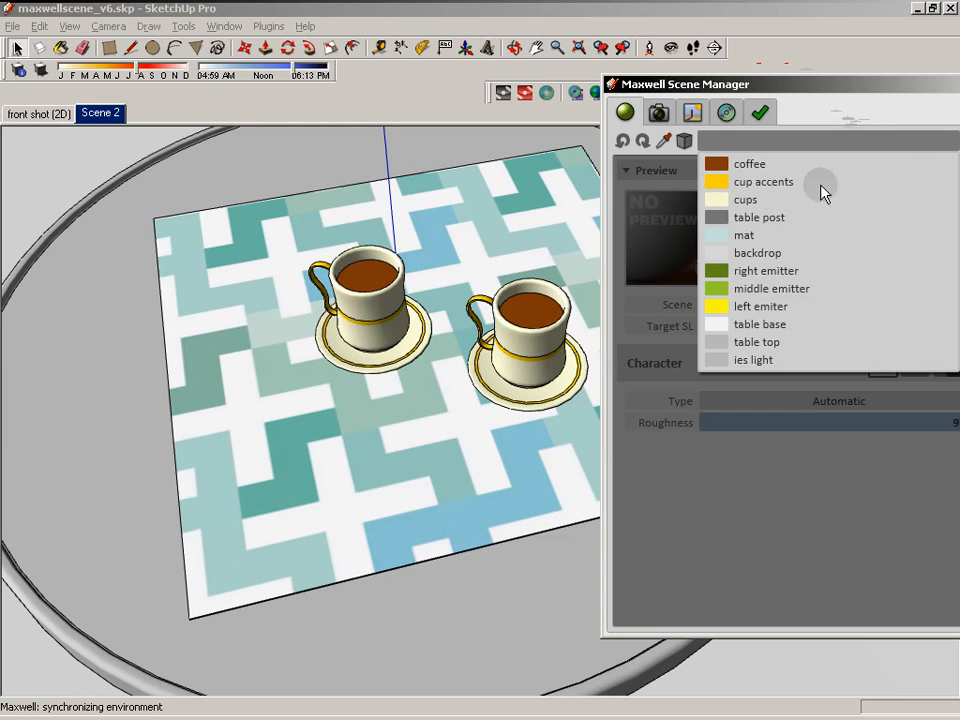
left_click(737, 199)
left_click_drag(821, 94, 725, 8)
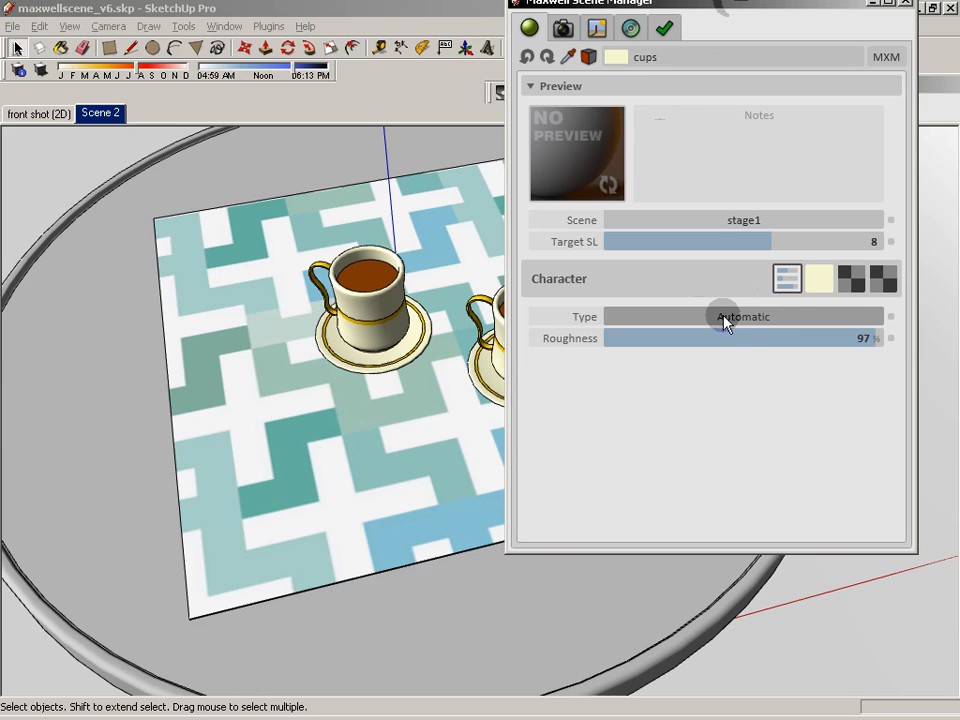
left_click(810, 317)
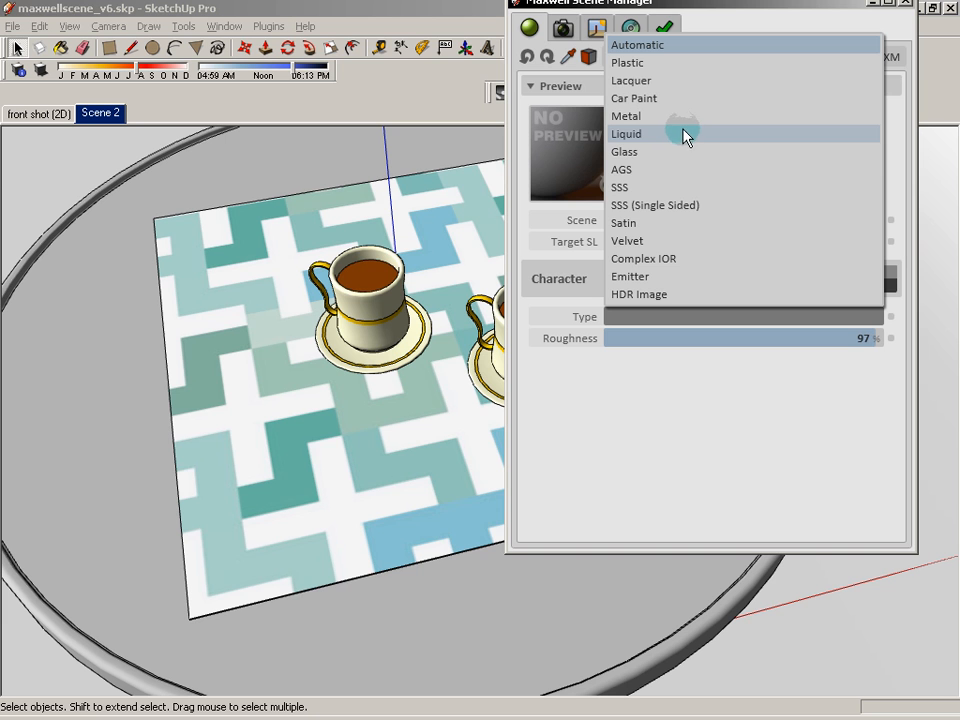
left_click(631, 66)
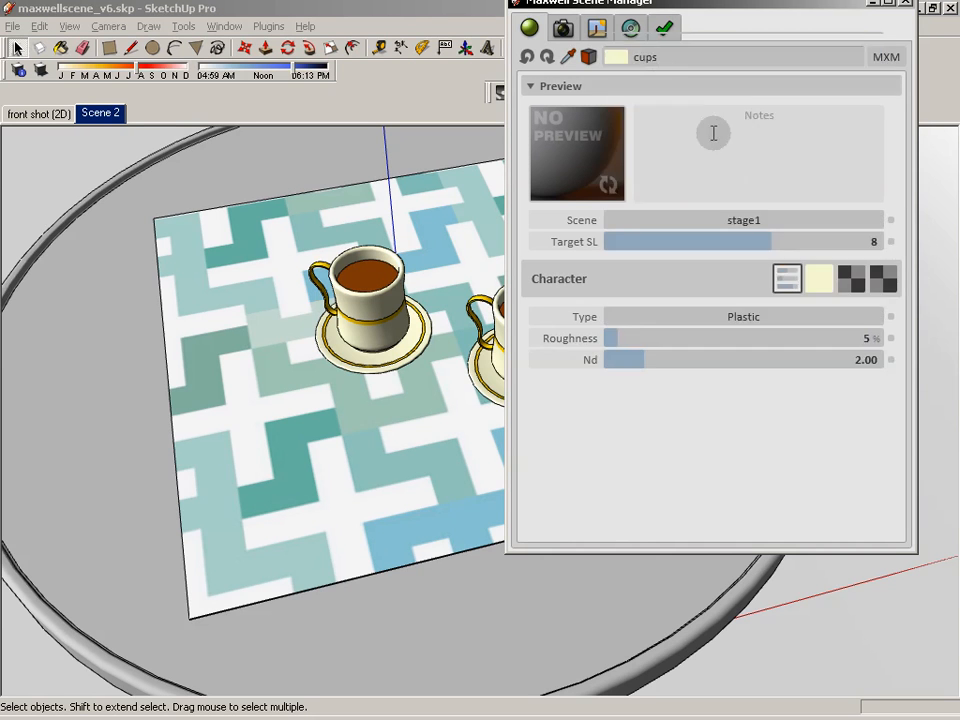
left_click(778, 318)
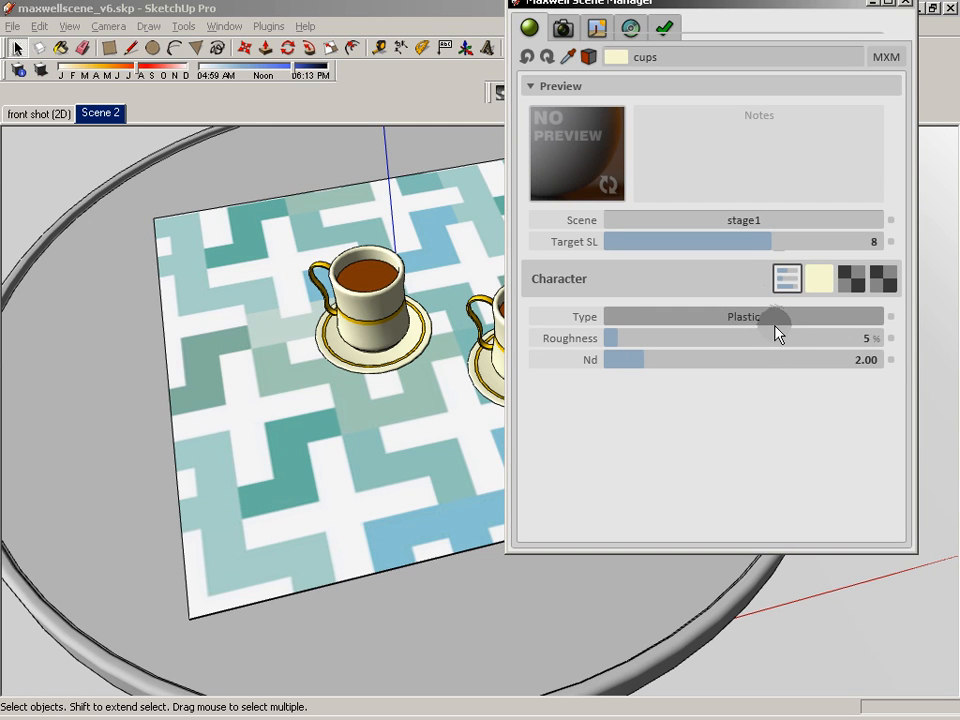
left_click(773, 325)
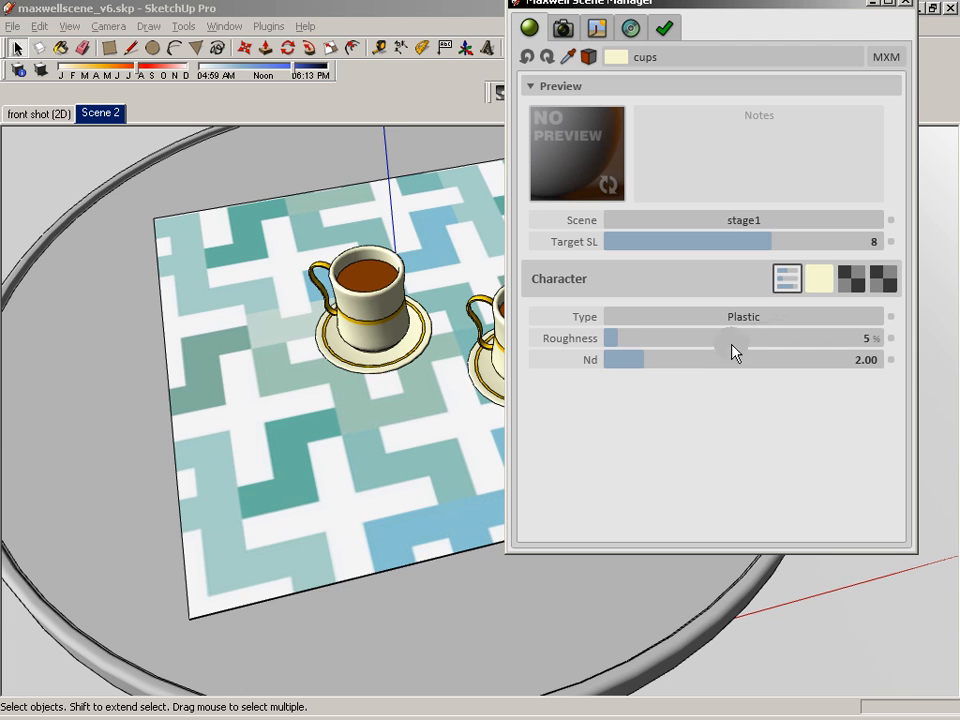
Set the cups material's roughness to 0% and its Nd to 1.61
left_click(628, 339)
left_click_drag(643, 367, 614, 369)
left_click_drag(617, 345, 607, 345)
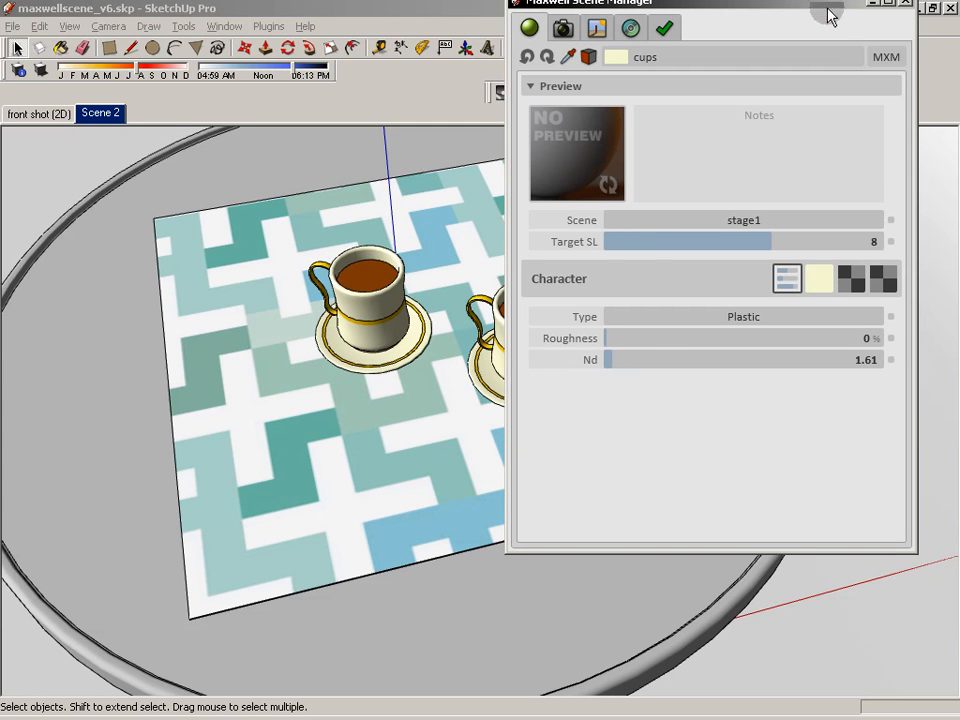
Render the scene in Maxwell Render, overwriting maxwellscene_v6.mxs, and stop and close the test render around SL 5
left_click_drag(832, 3, 942, 374)
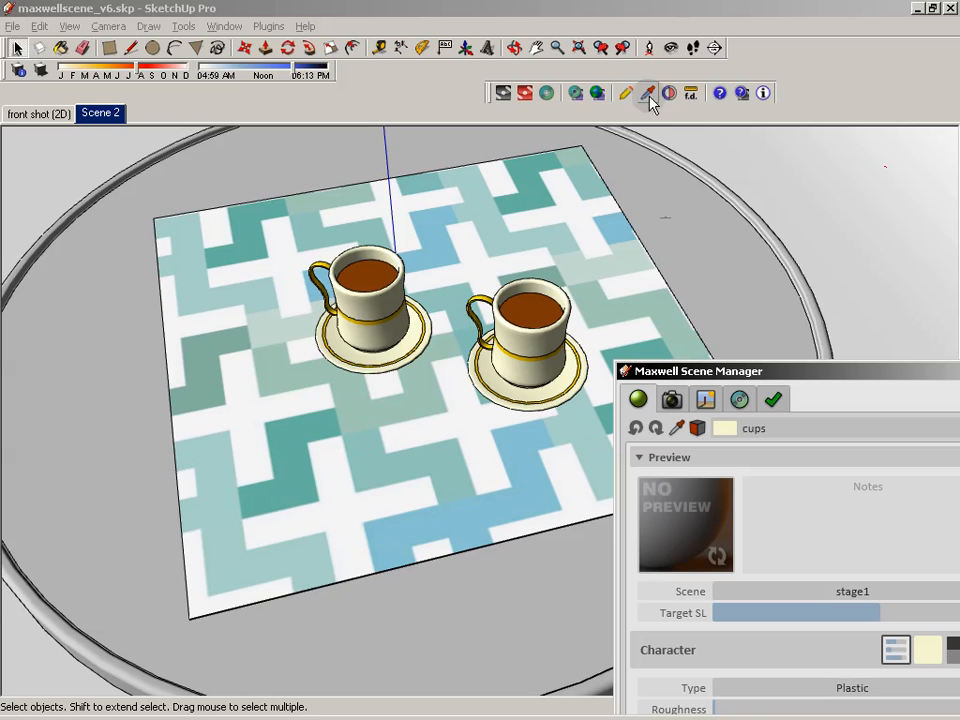
left_click(504, 94)
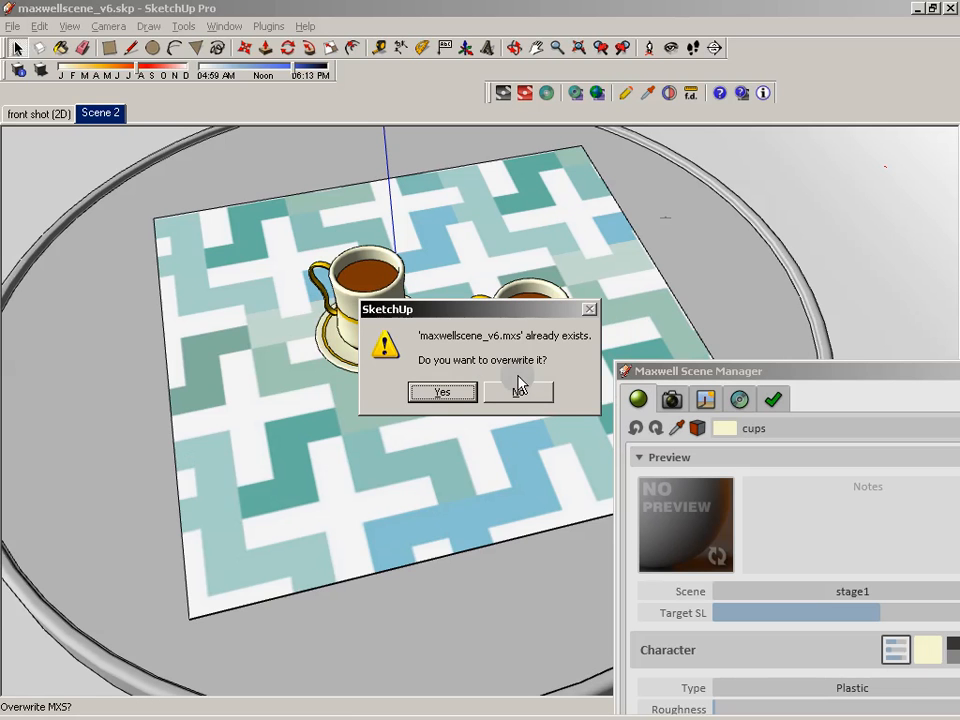
left_click(447, 393)
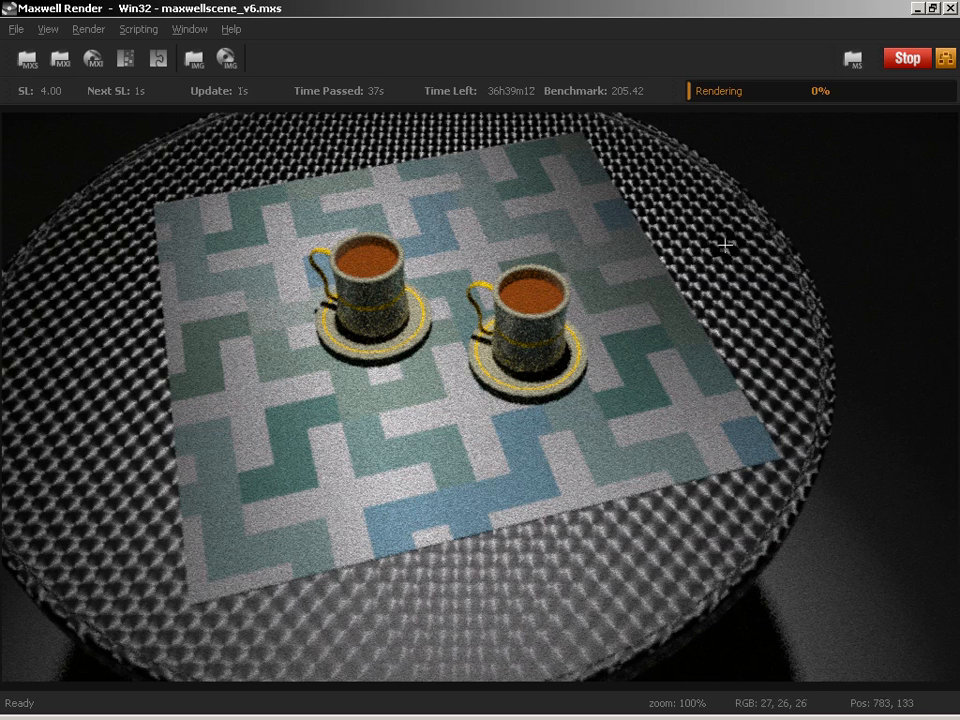
left_click(898, 63)
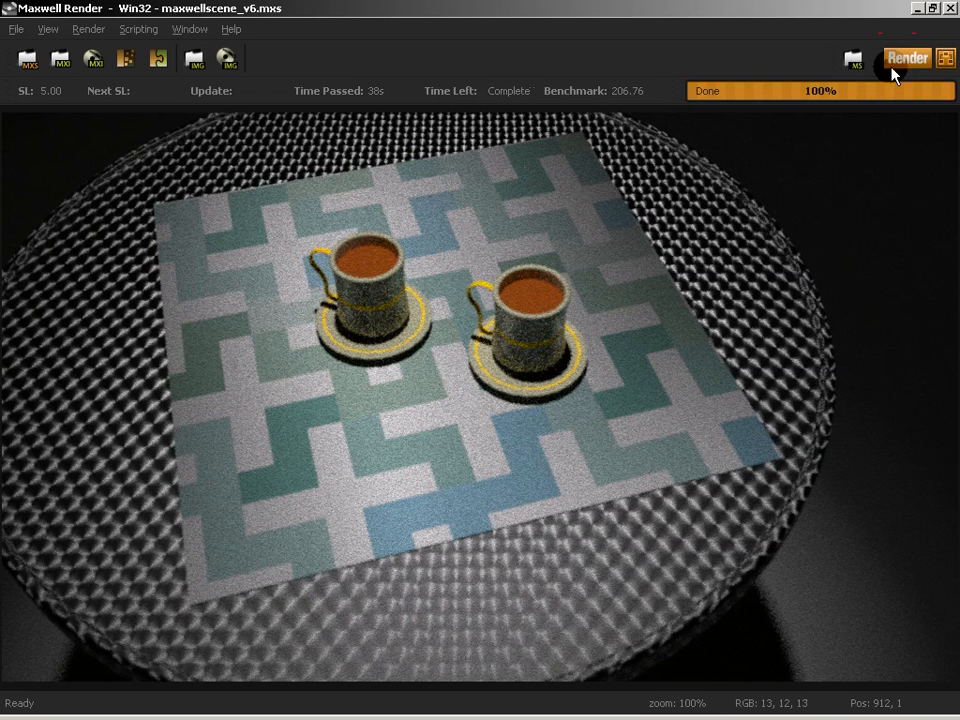
left_click(950, 8)
Make the cup accents material Metal with the Gold preset and set its roughness to 10%
mouse_move(797, 356)
left_mouse_down()
mouse_move(799, 364)
mouse_move(762, 117)
left_mouse_up()
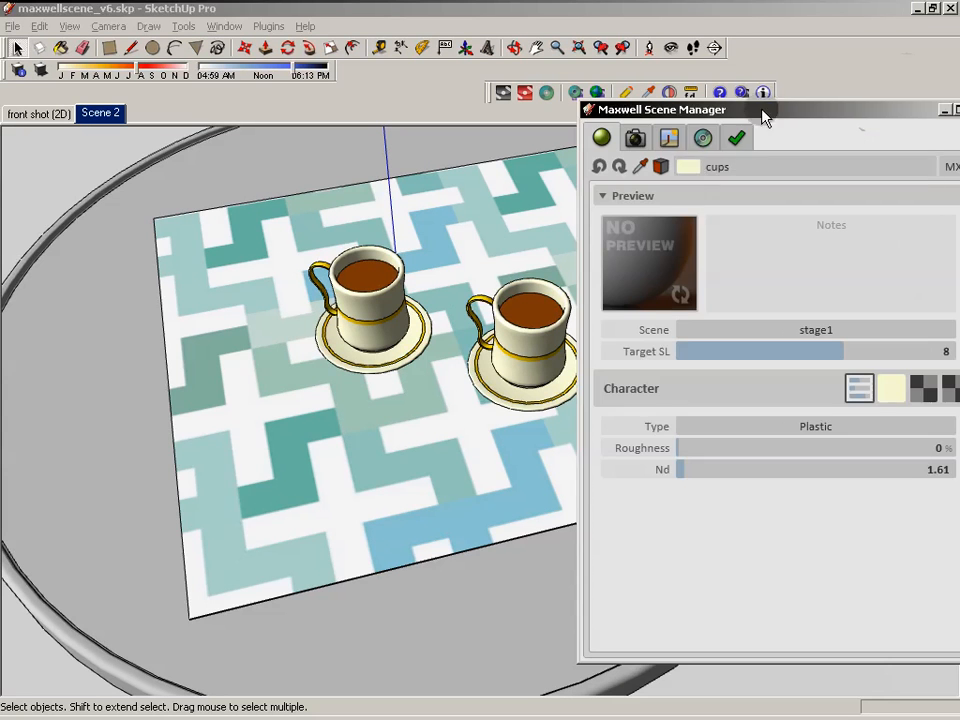
left_click(886, 170)
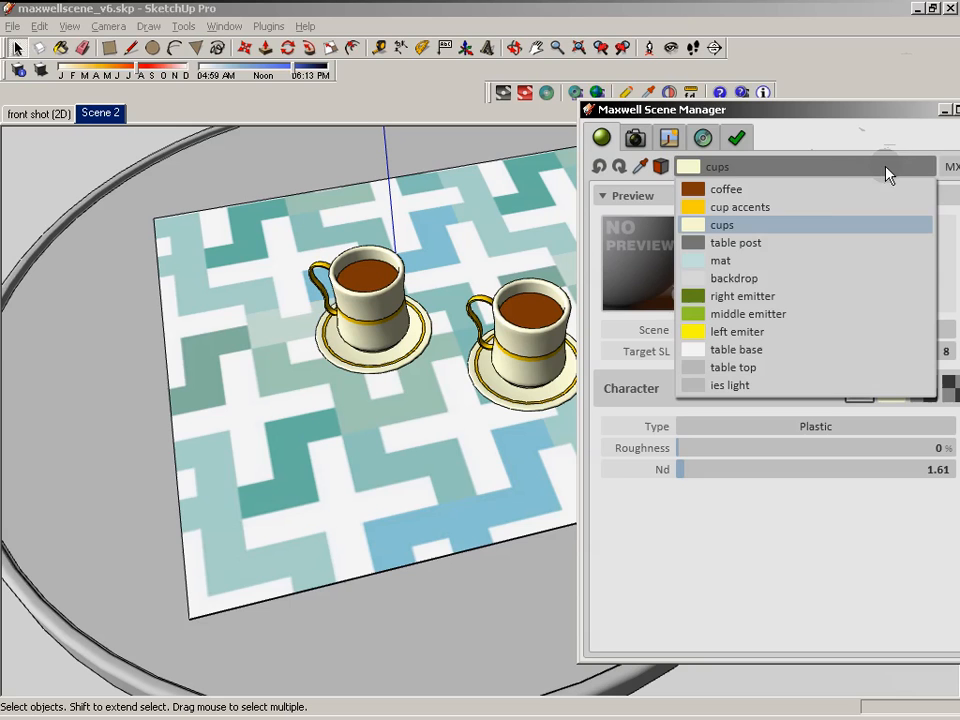
left_click(750, 208)
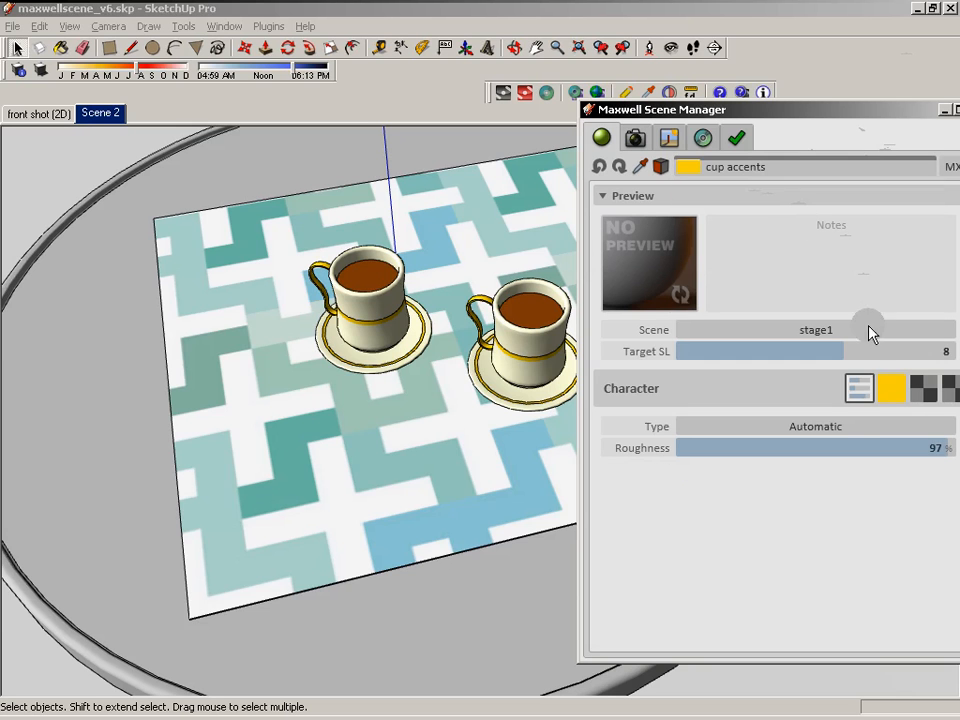
left_click(838, 430)
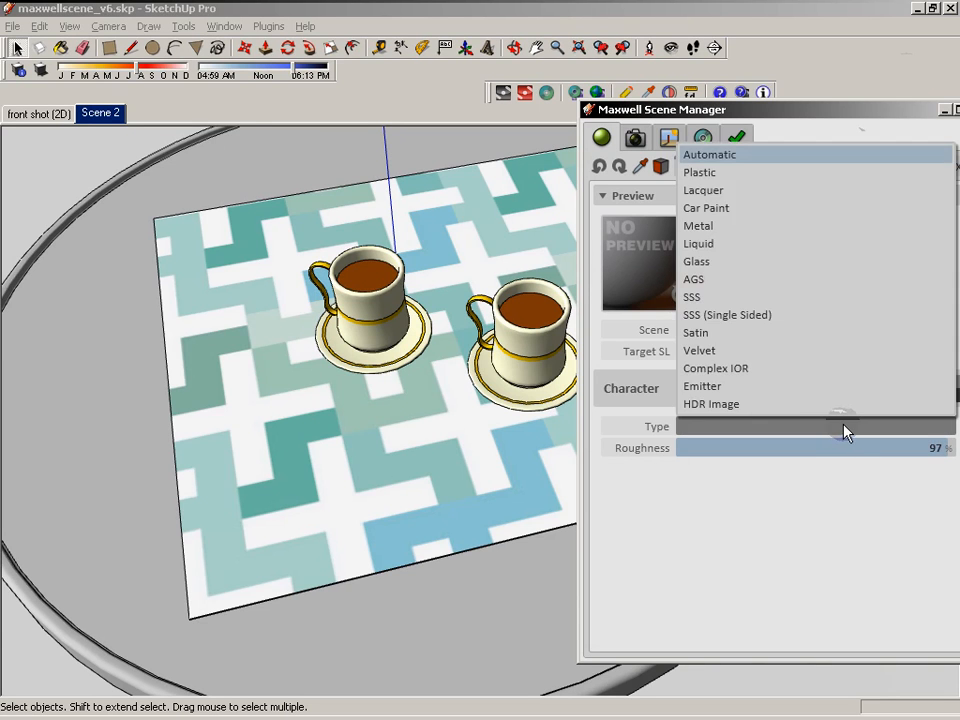
left_click(765, 225)
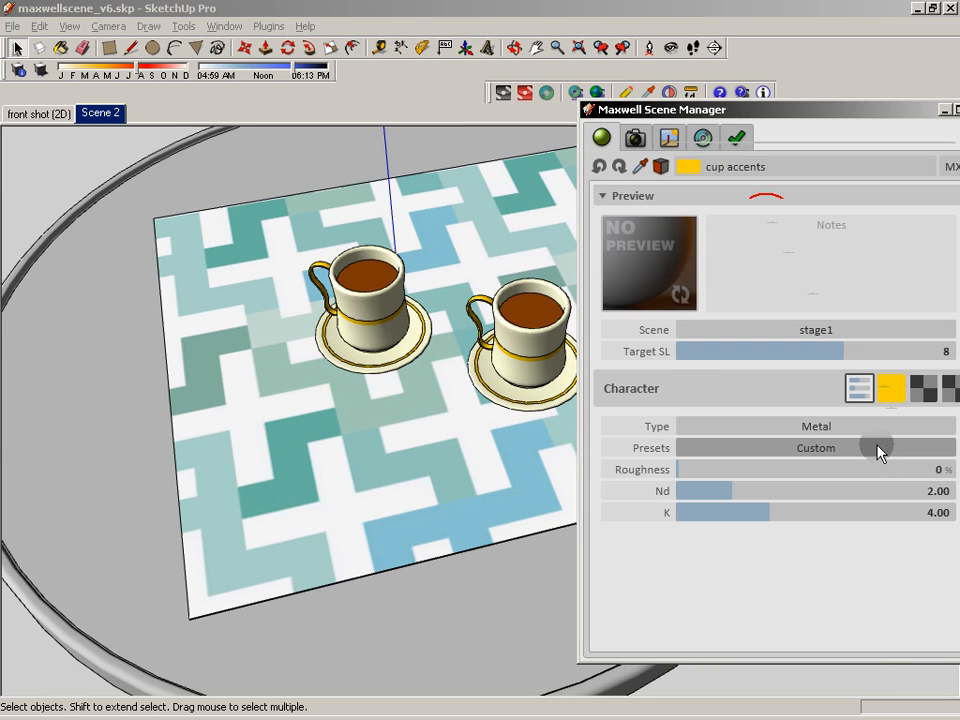
left_click(872, 450)
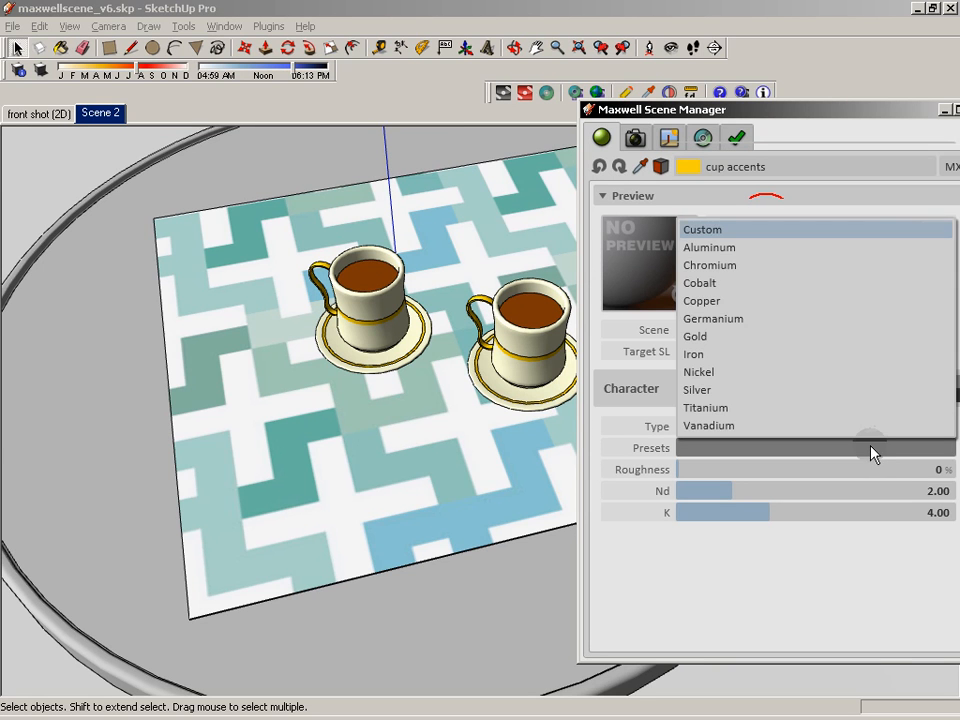
left_click(788, 336)
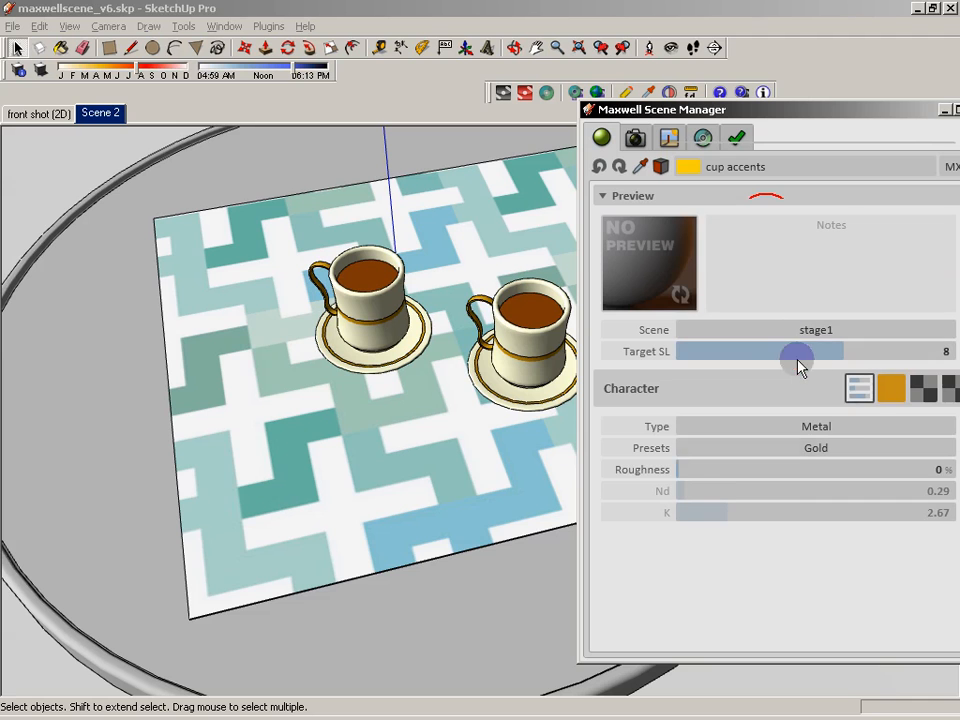
left_click(681, 470)
left_click_drag(683, 475, 705, 477)
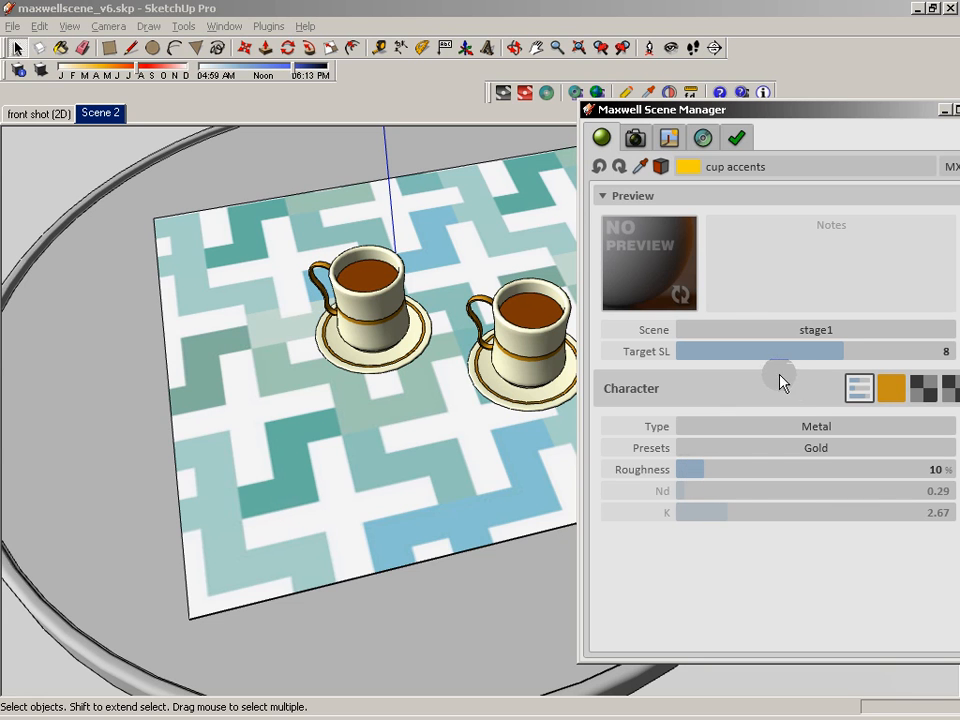
Make the coffee material Plastic with 0% roughness and an Nd of 1.43
left_click(856, 172)
left_click(779, 190)
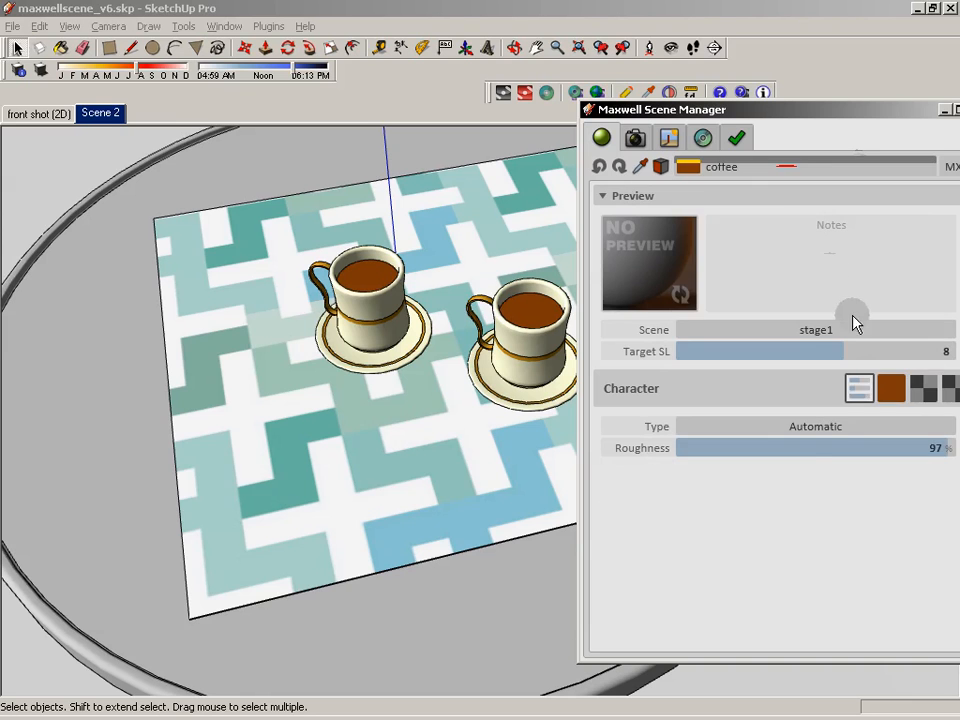
left_click(836, 426)
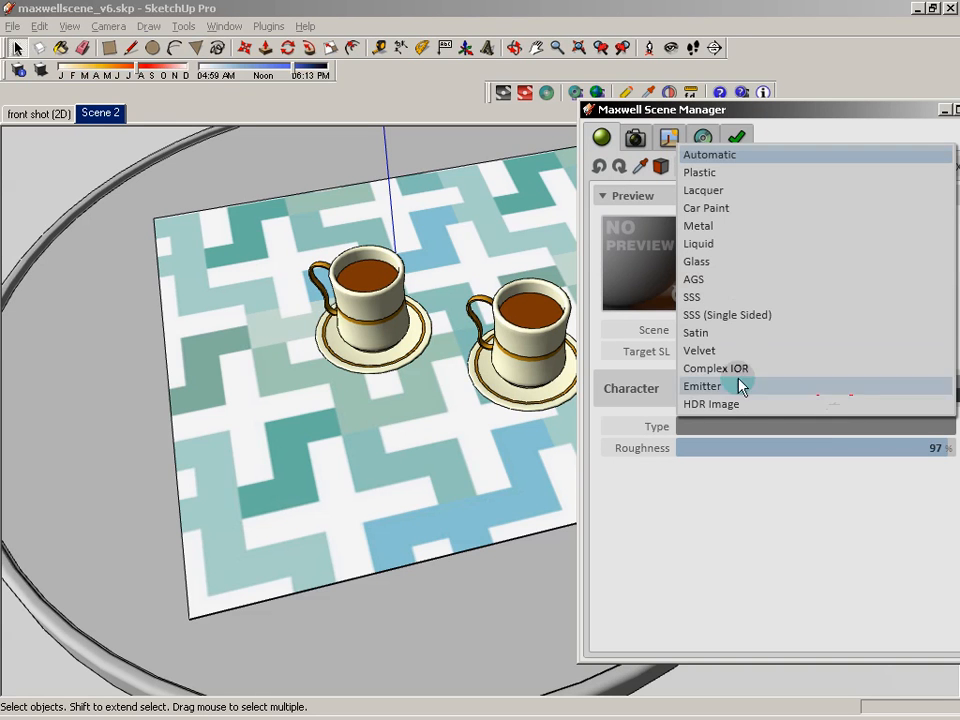
left_click(735, 175)
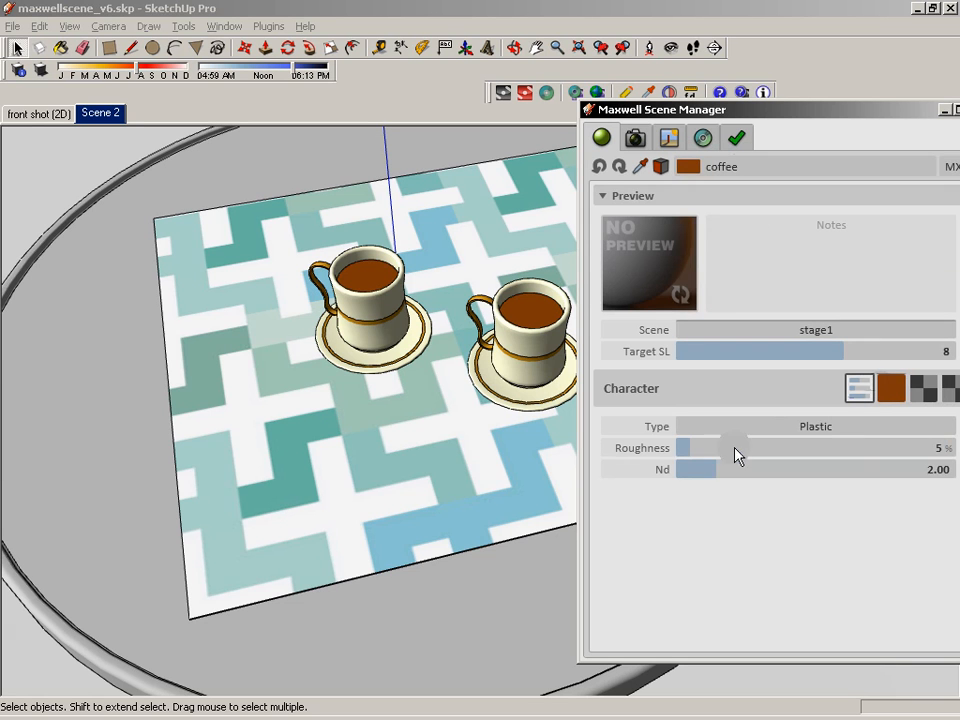
left_click_drag(712, 472, 668, 455)
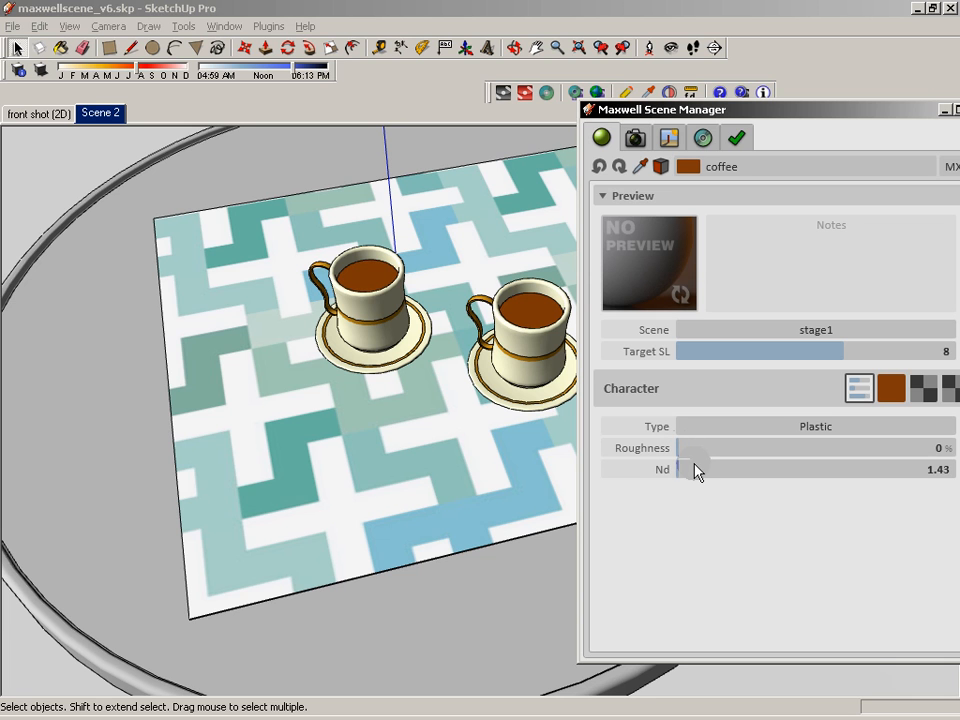
left_click(711, 352)
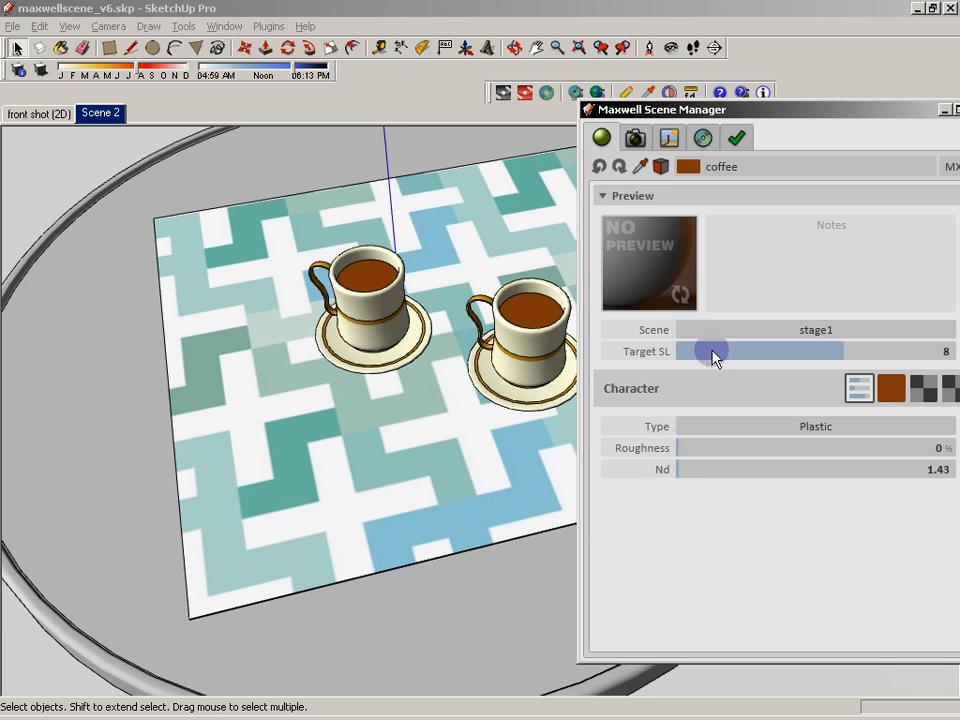
Render the scene again to check the gold accents and coffee, overwriting the existing MXS, and close the stopped render
left_click(503, 93)
left_click(447, 394)
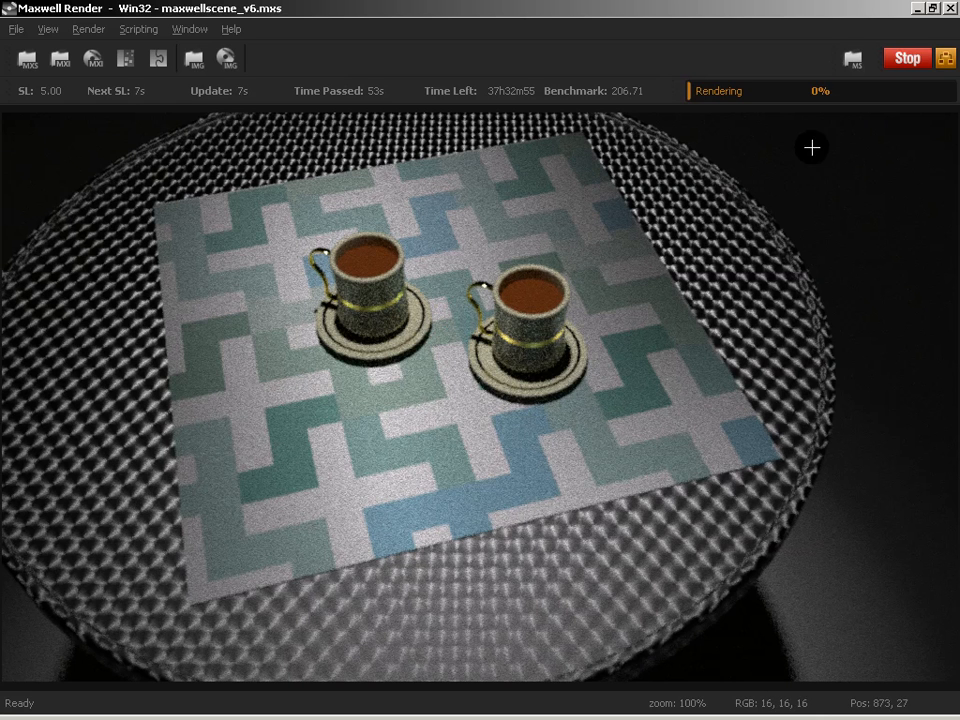
left_click(909, 60)
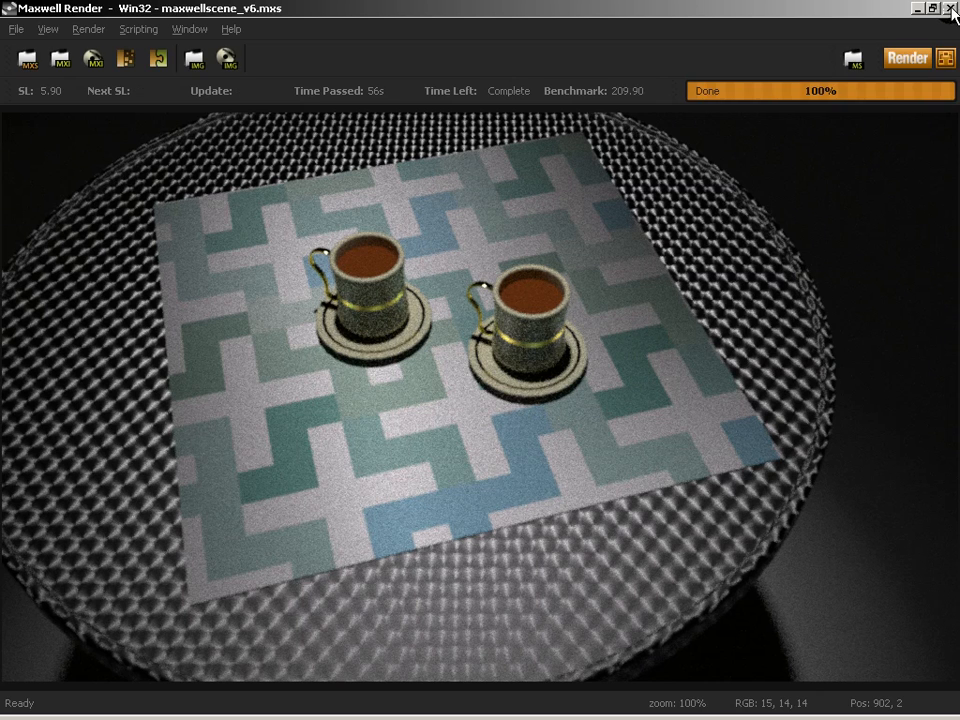
left_click(950, 9)
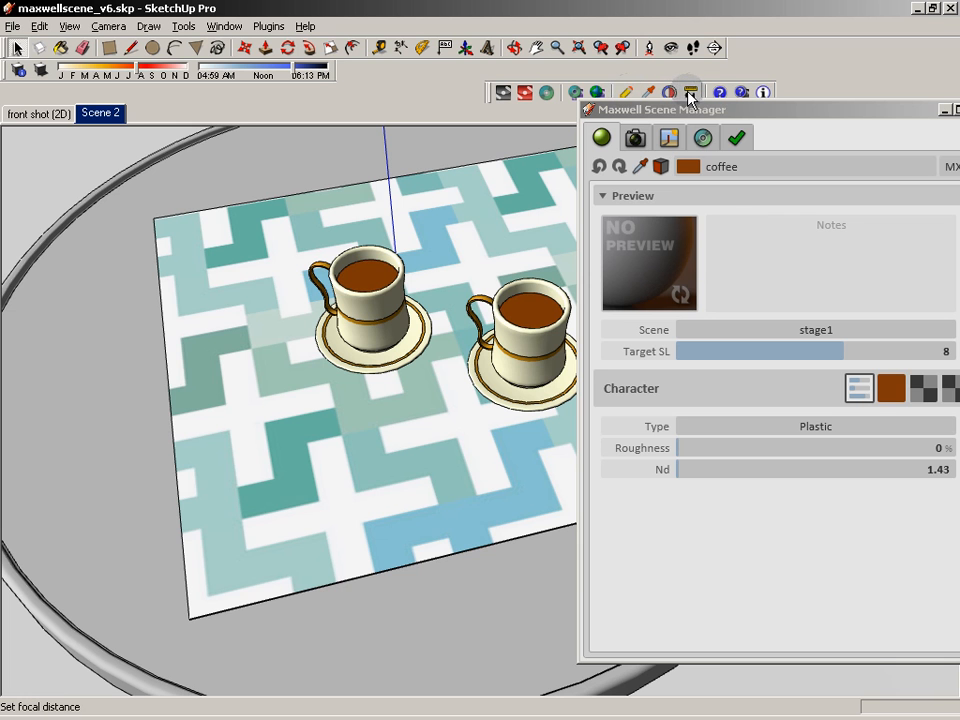
Set the focal distance on the left cup, and pick the near depth-of-field distance on the mat in front of it, plus the far distance
left_click(689, 93)
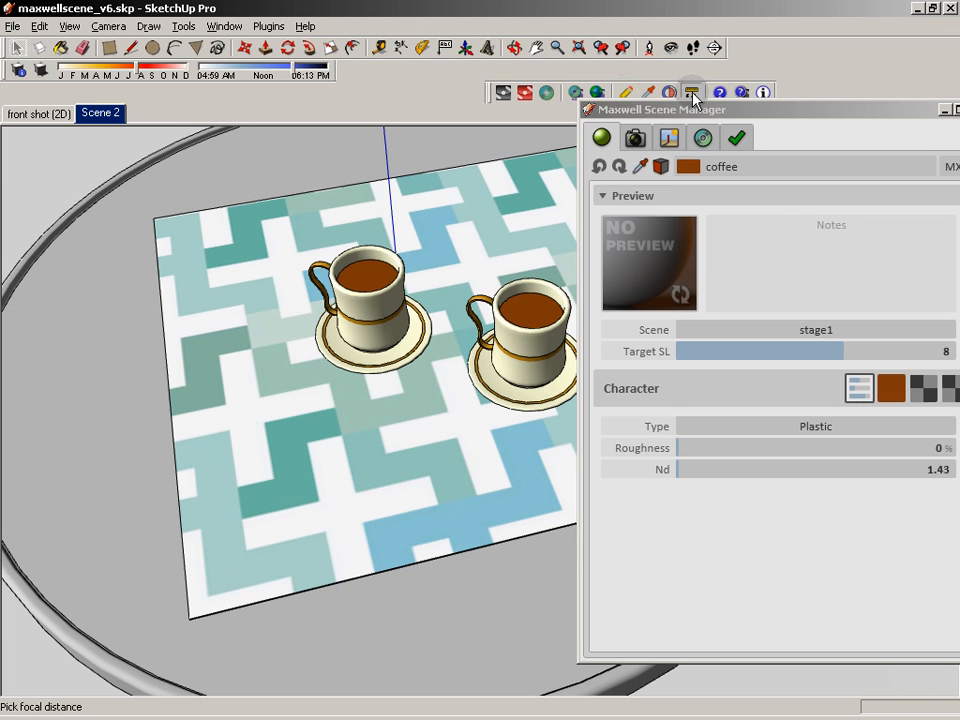
left_click(381, 320)
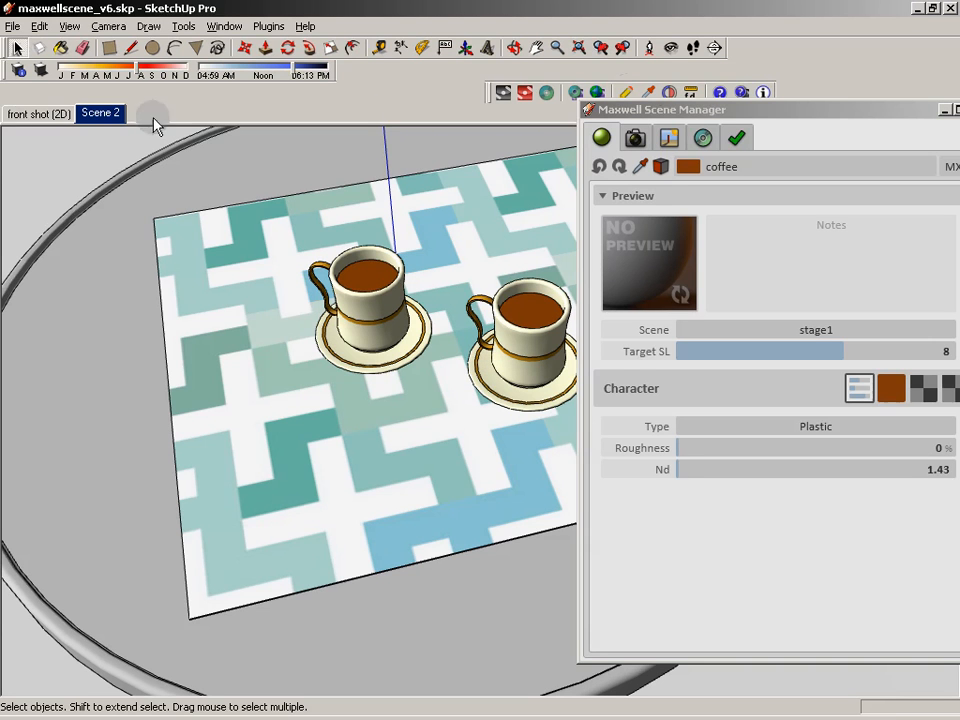
left_click(670, 93)
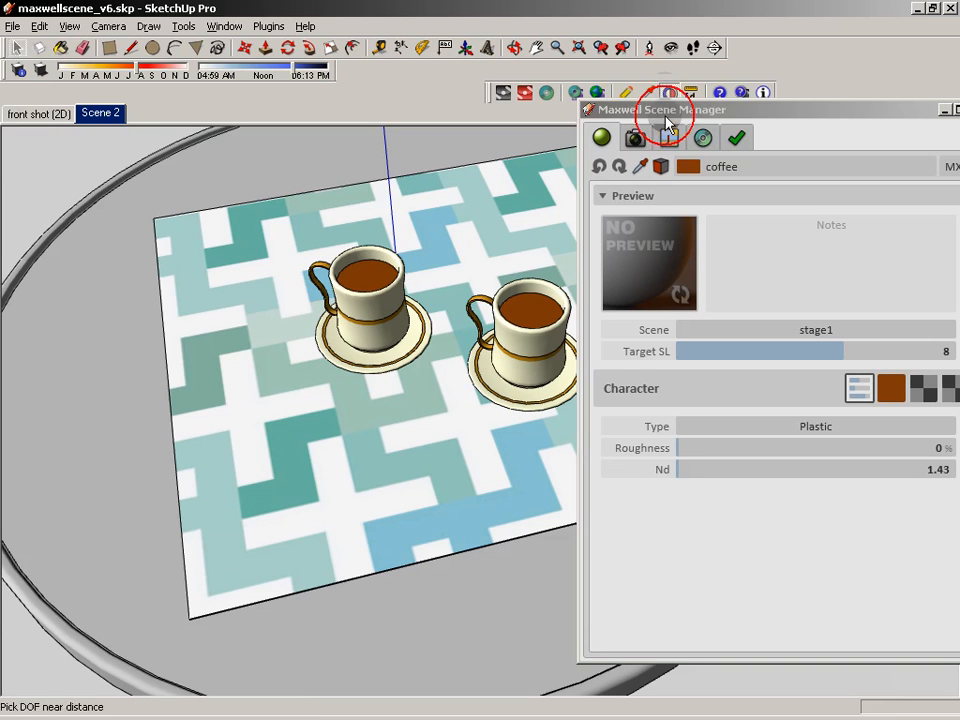
left_click(400, 448)
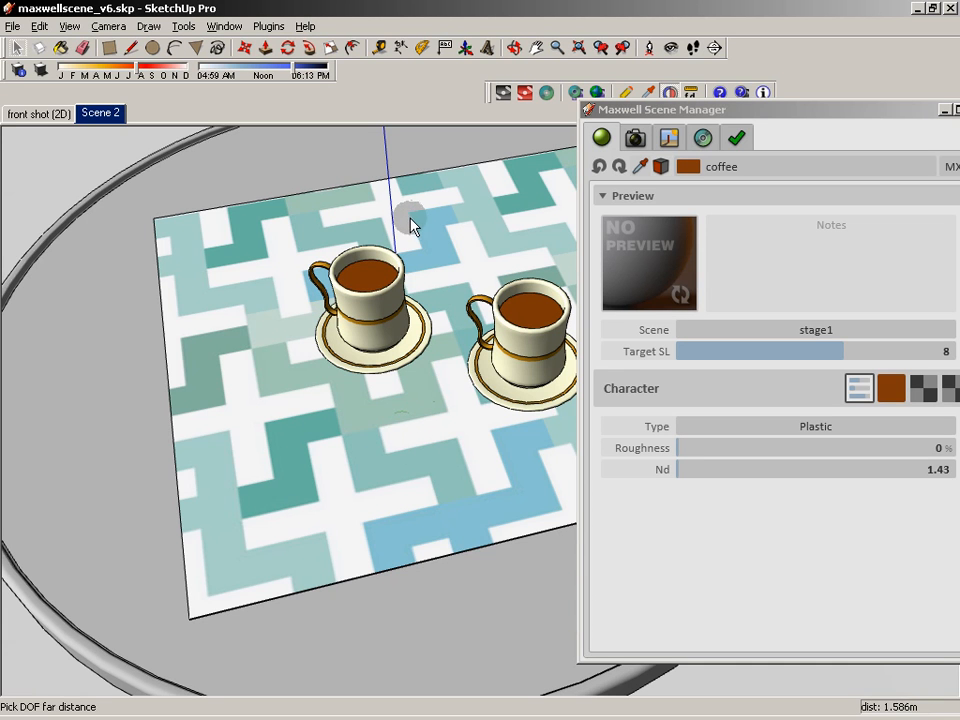
left_click(553, 334)
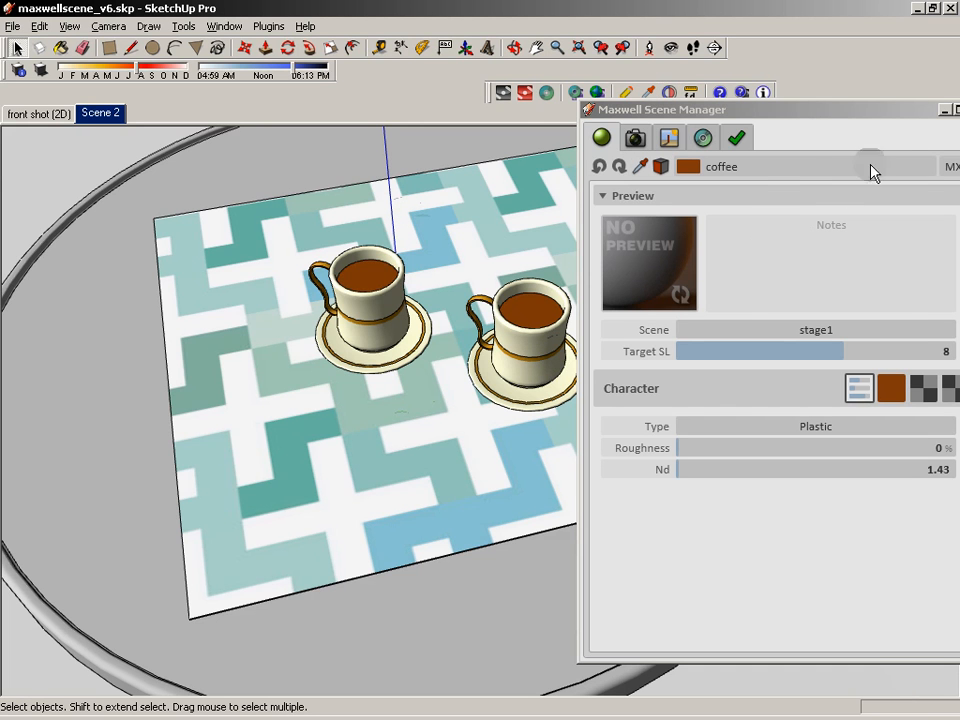
Render the scene with the picked focal distance and depth of field, overwriting maxwellscene_v6.mxs
left_click(503, 92)
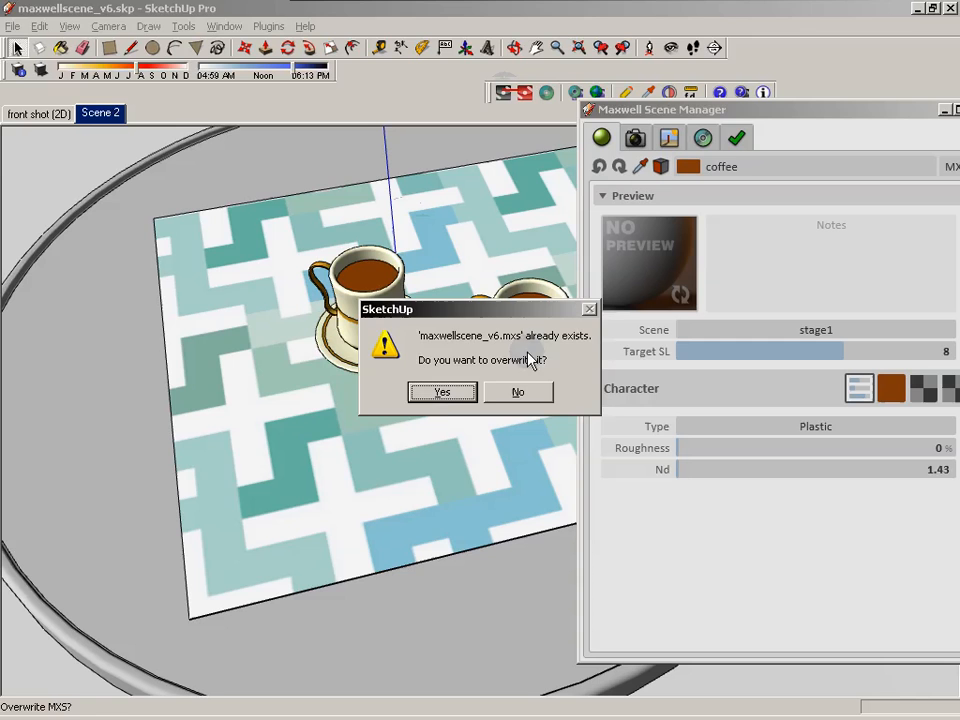
left_click(440, 393)
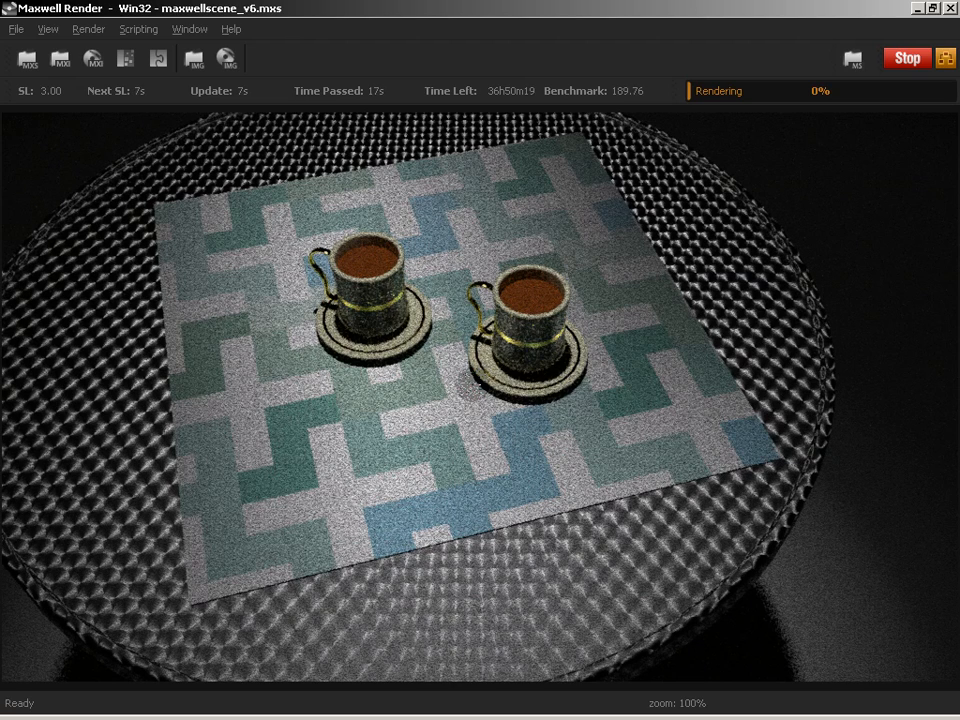
Stop the depth-of-field test render and close the Maxwell Render window
left_click(907, 59)
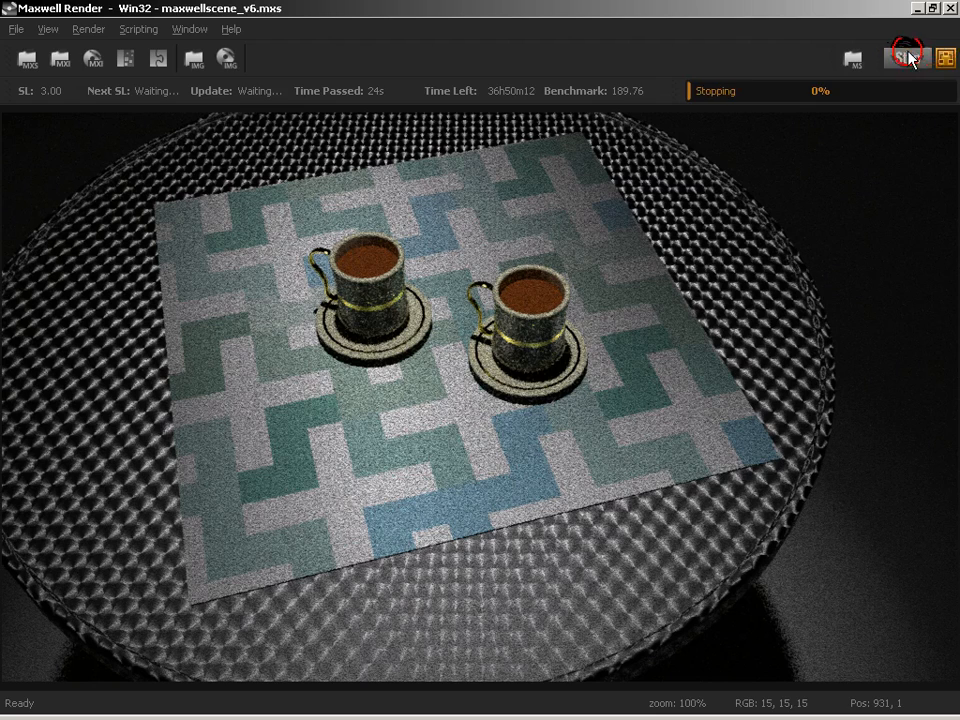
left_click(950, 8)
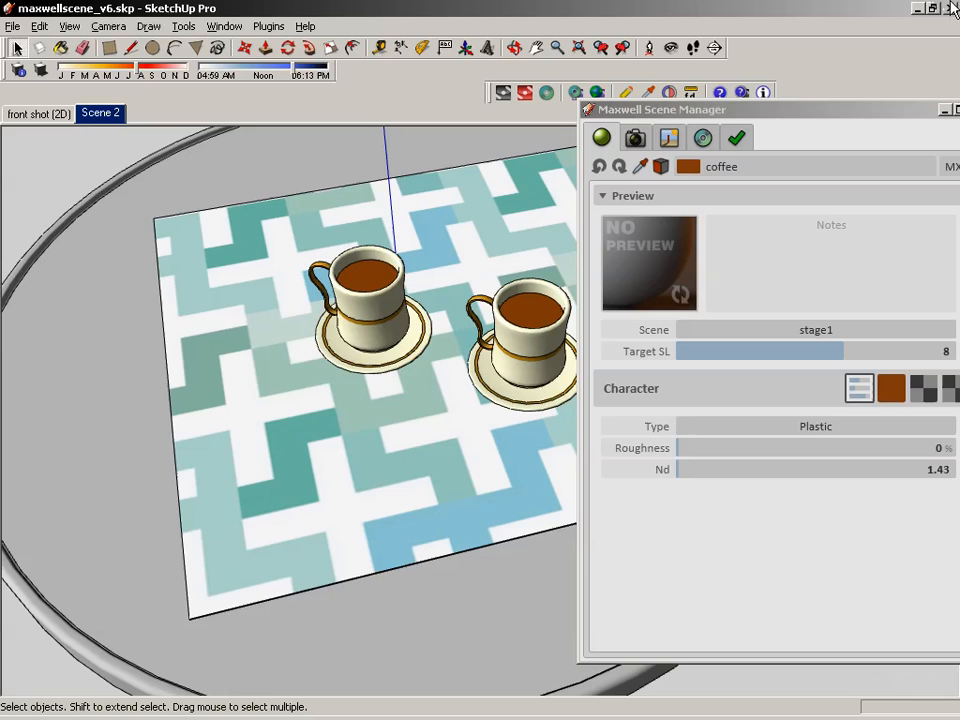
Change the left emitter material's character from Automatic to Emitter in the Maxwell Scene Manager
left_click(110, 113)
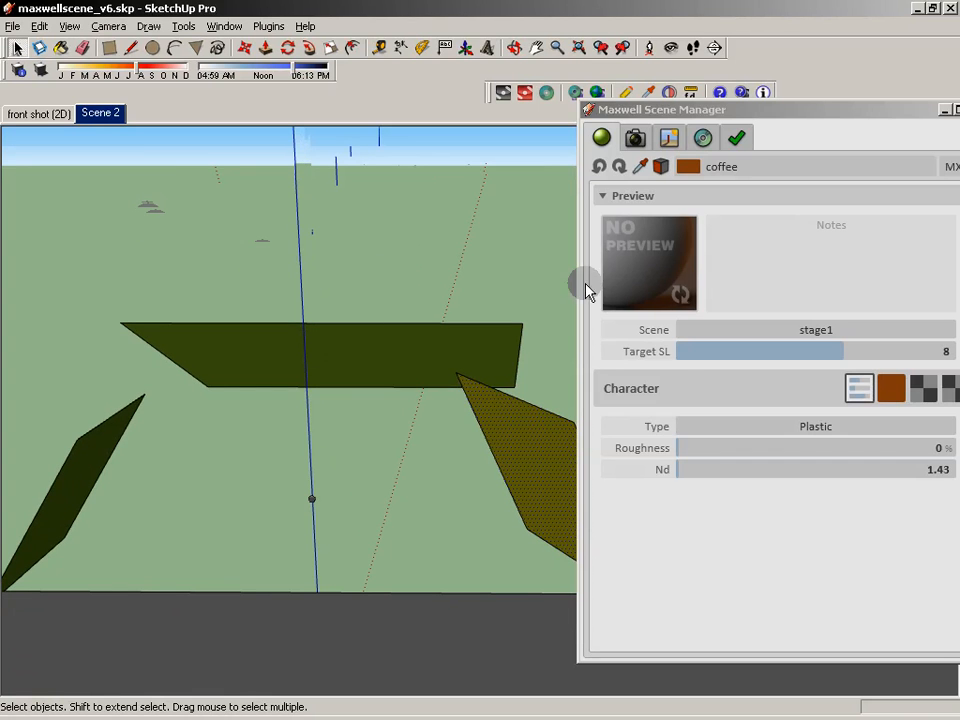
left_click(885, 164)
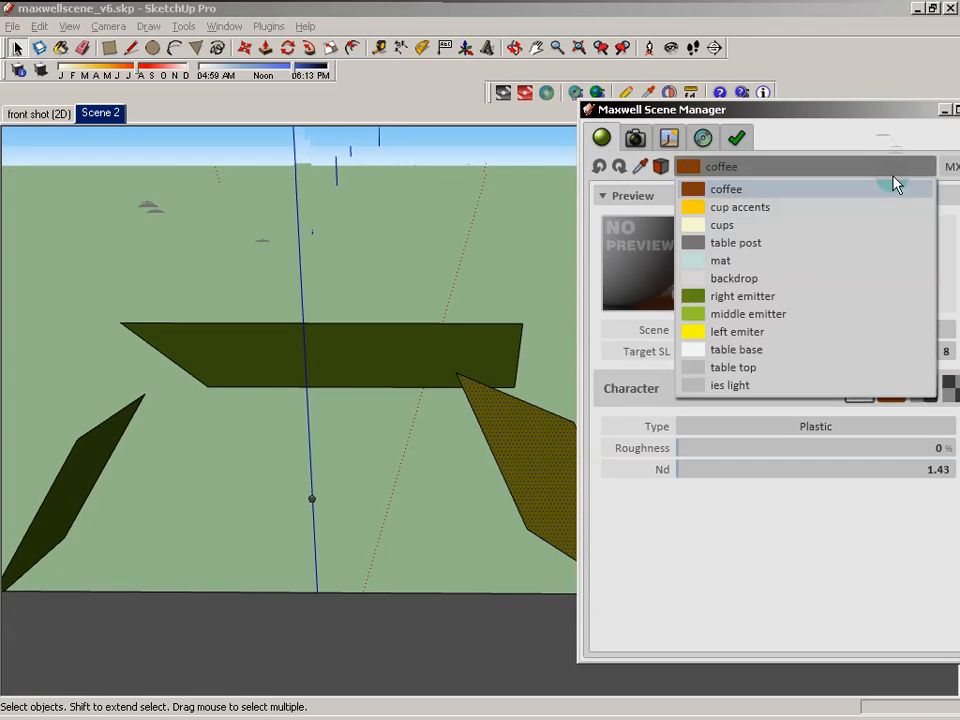
left_click(743, 335)
left_click(891, 425)
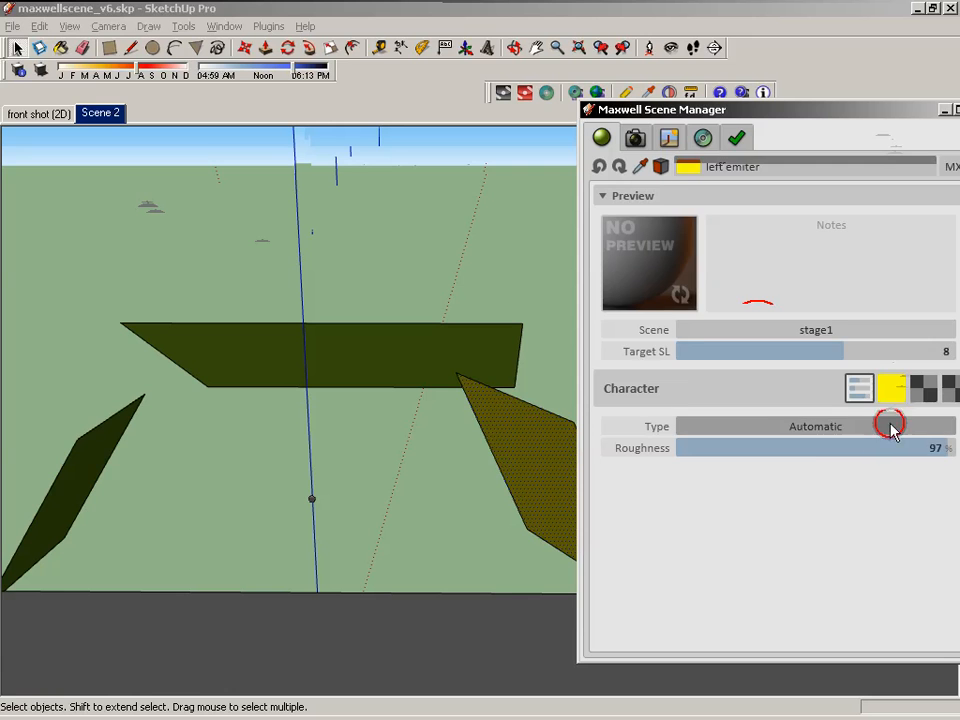
left_click(707, 386)
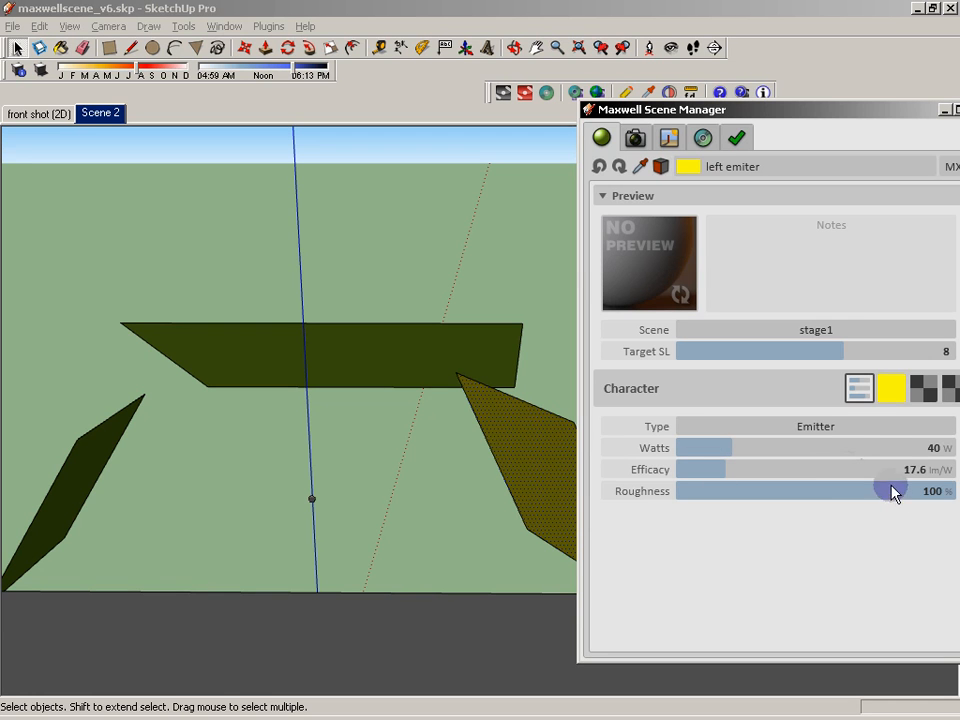
left_click(927, 490)
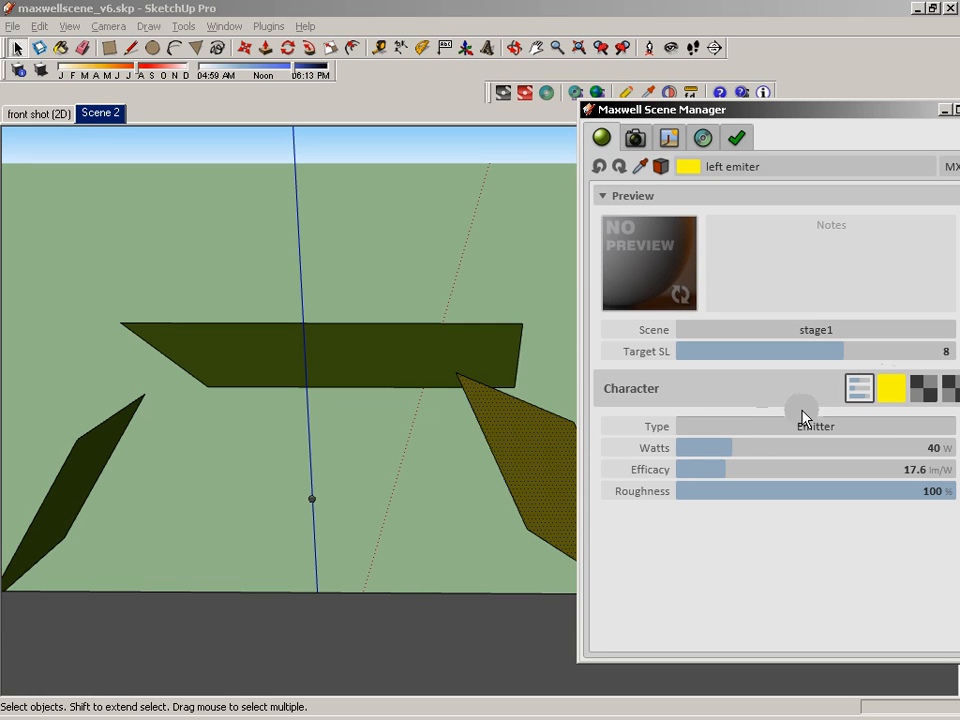
Select the middle emitter material and set its character type to Emitter
left_click(853, 174)
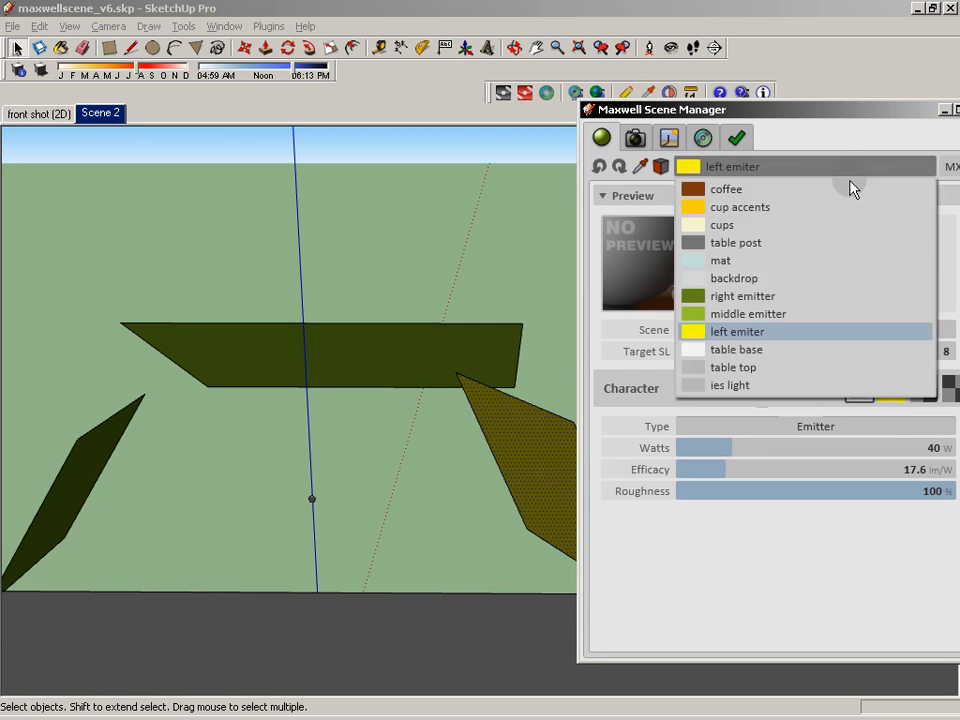
left_click(780, 314)
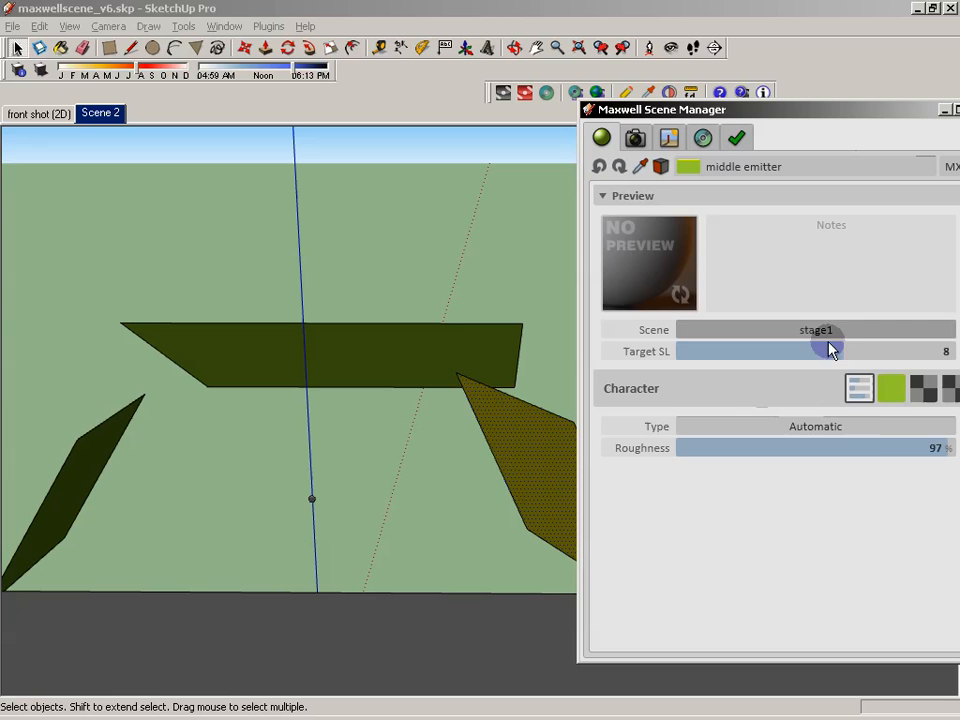
left_click(850, 432)
left_click(740, 390)
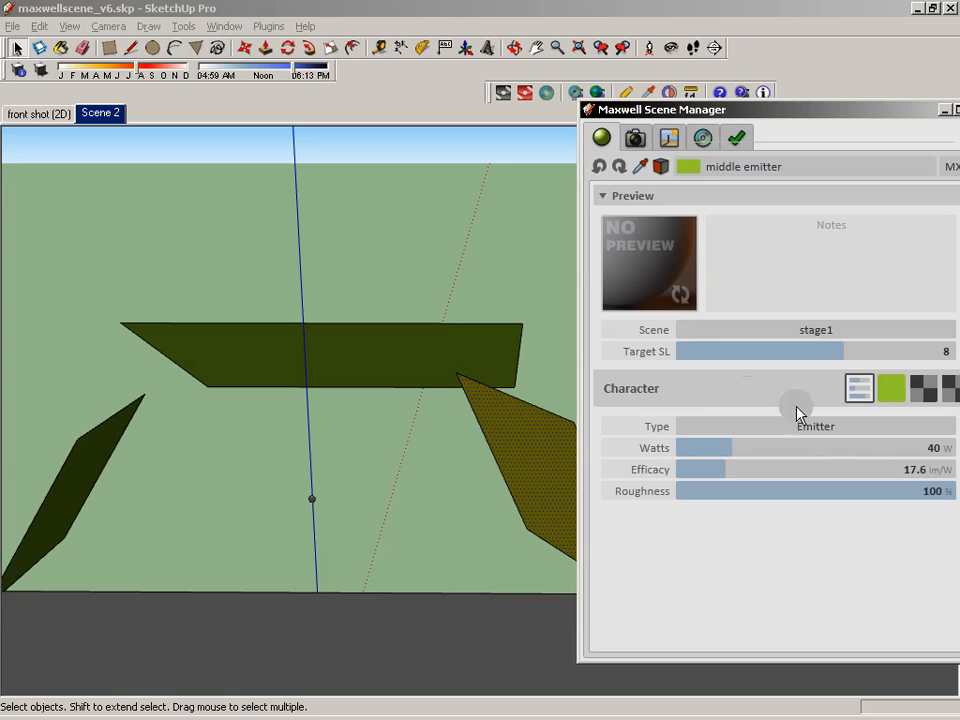
Select the right emitter material and make its character type Emitter as well
left_click(805, 170)
left_click(757, 297)
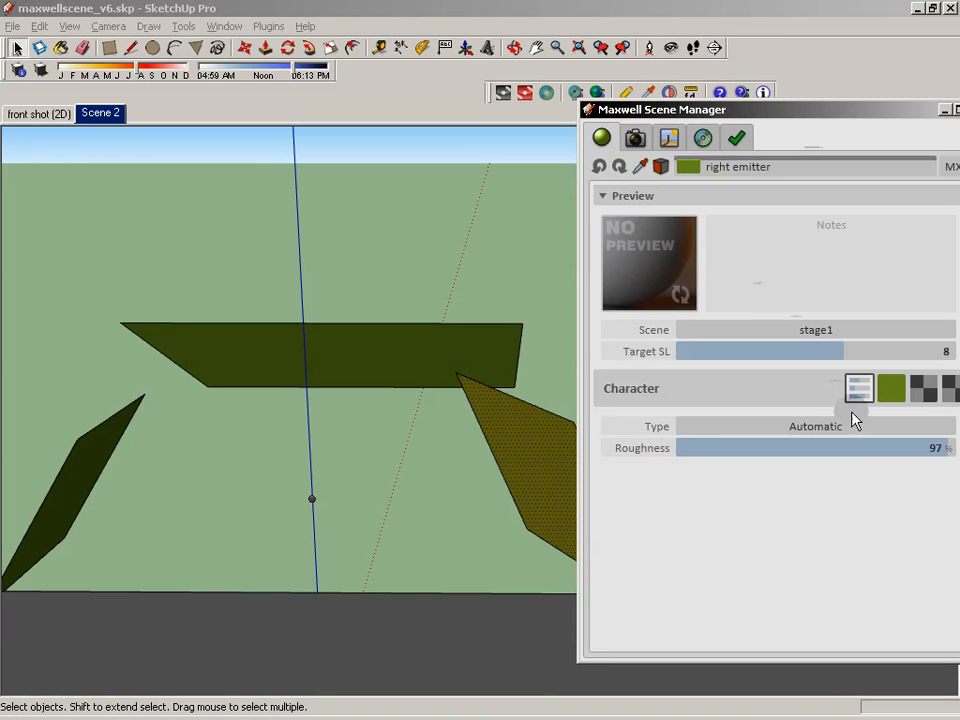
left_click(848, 428)
left_click(763, 392)
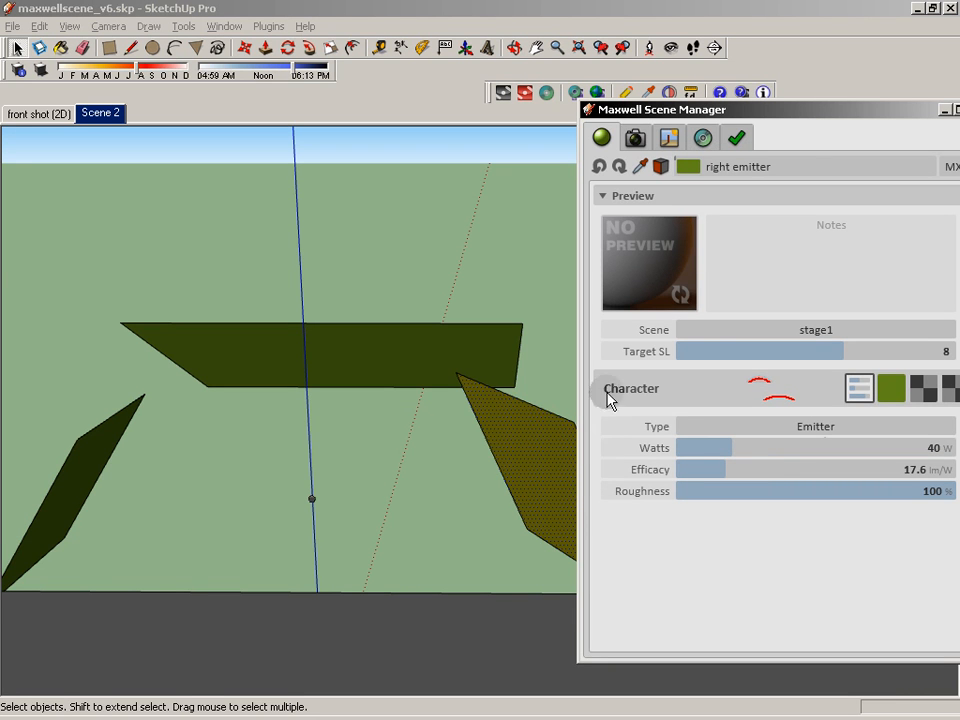
Return to the Scene 2 view, render it with the three emitters, overwriting maxwellscene_v6.mxs, and stop the render
left_click(98, 114)
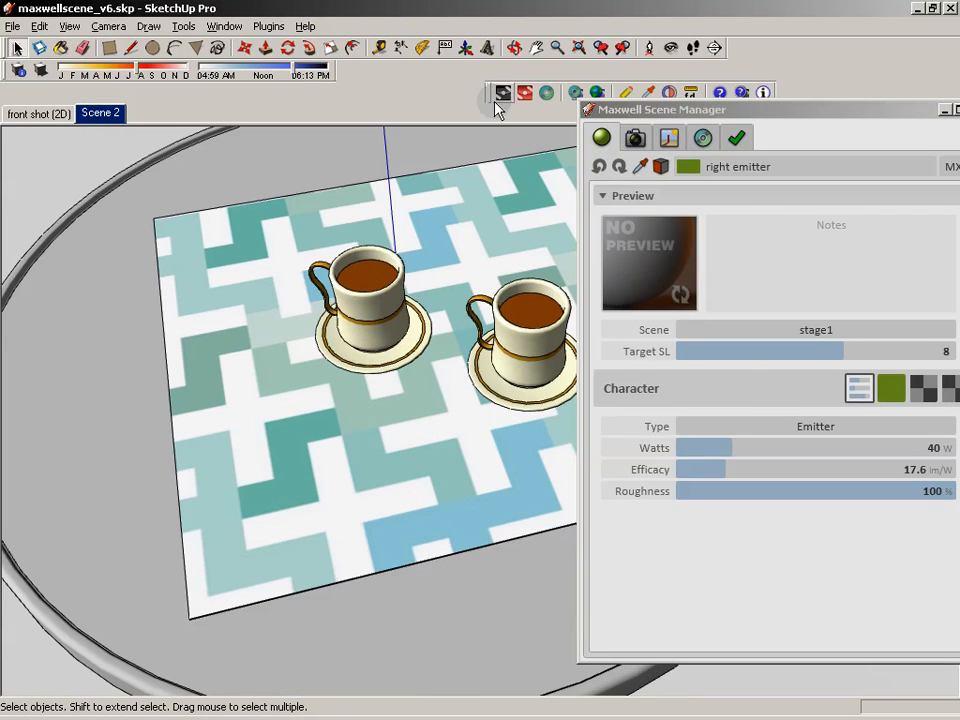
left_click(500, 93)
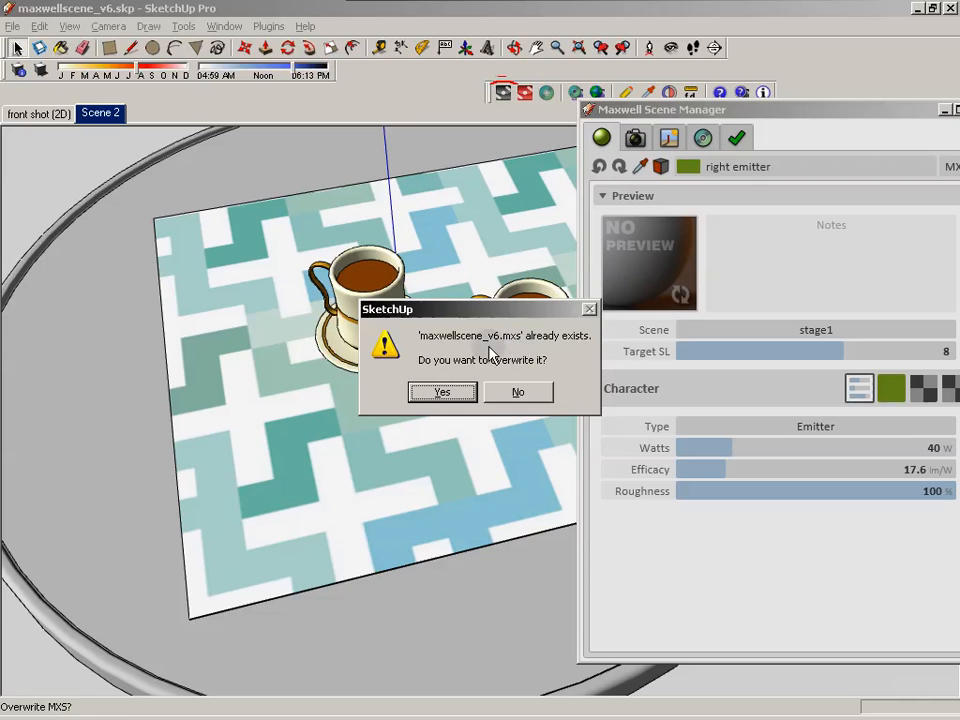
left_click(449, 388)
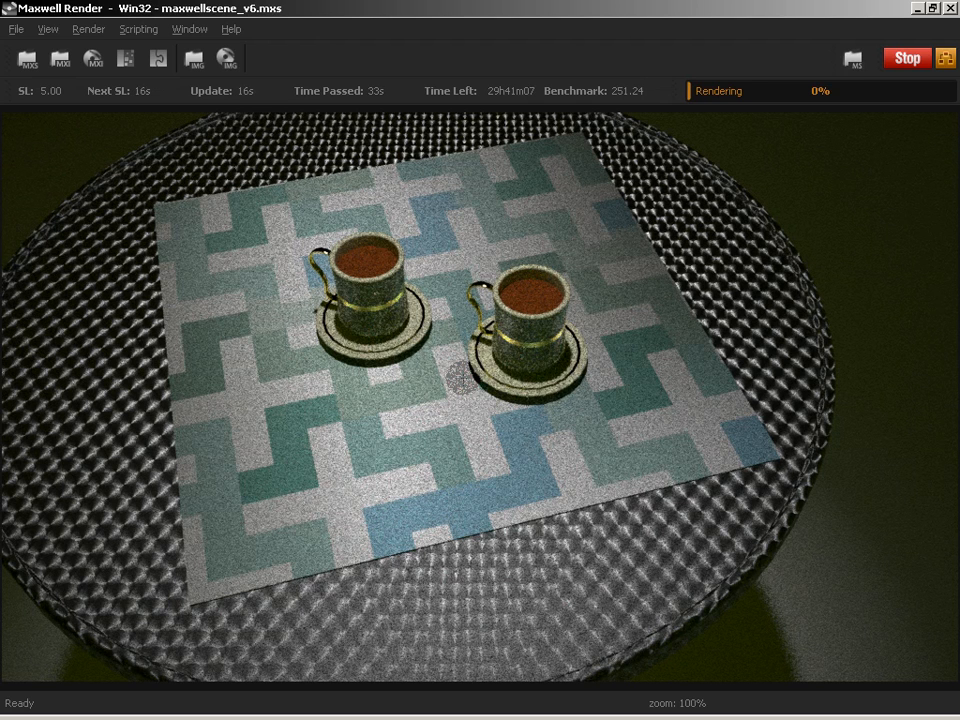
left_click(902, 60)
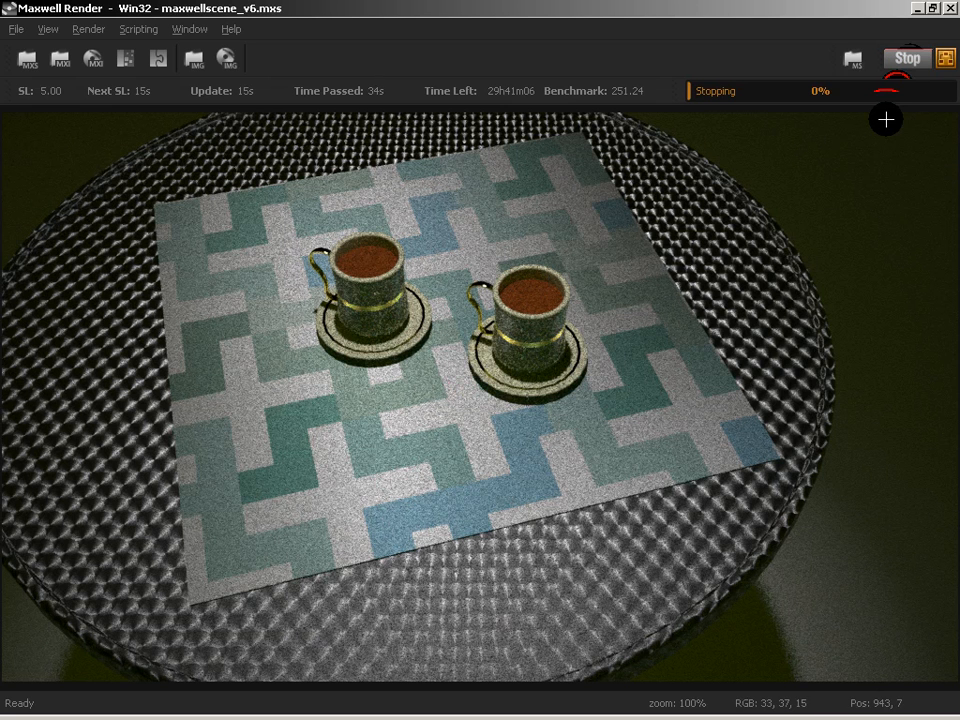